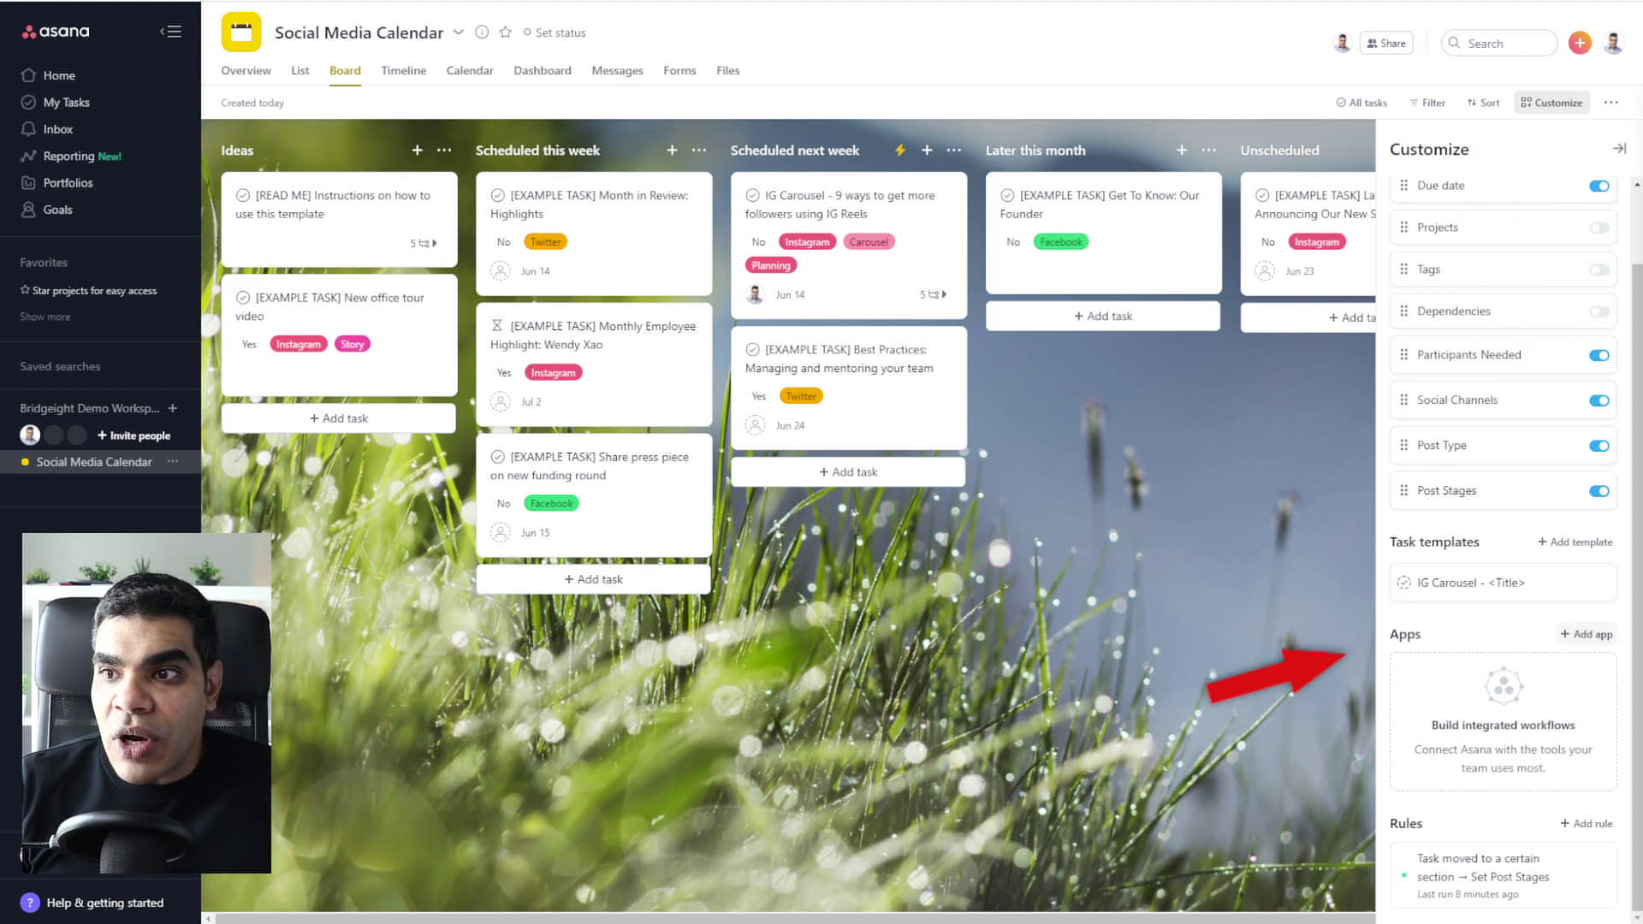
Add the Zoom app to the Social Media Calendar project and connect it to the Zoom account.
click(1587, 634)
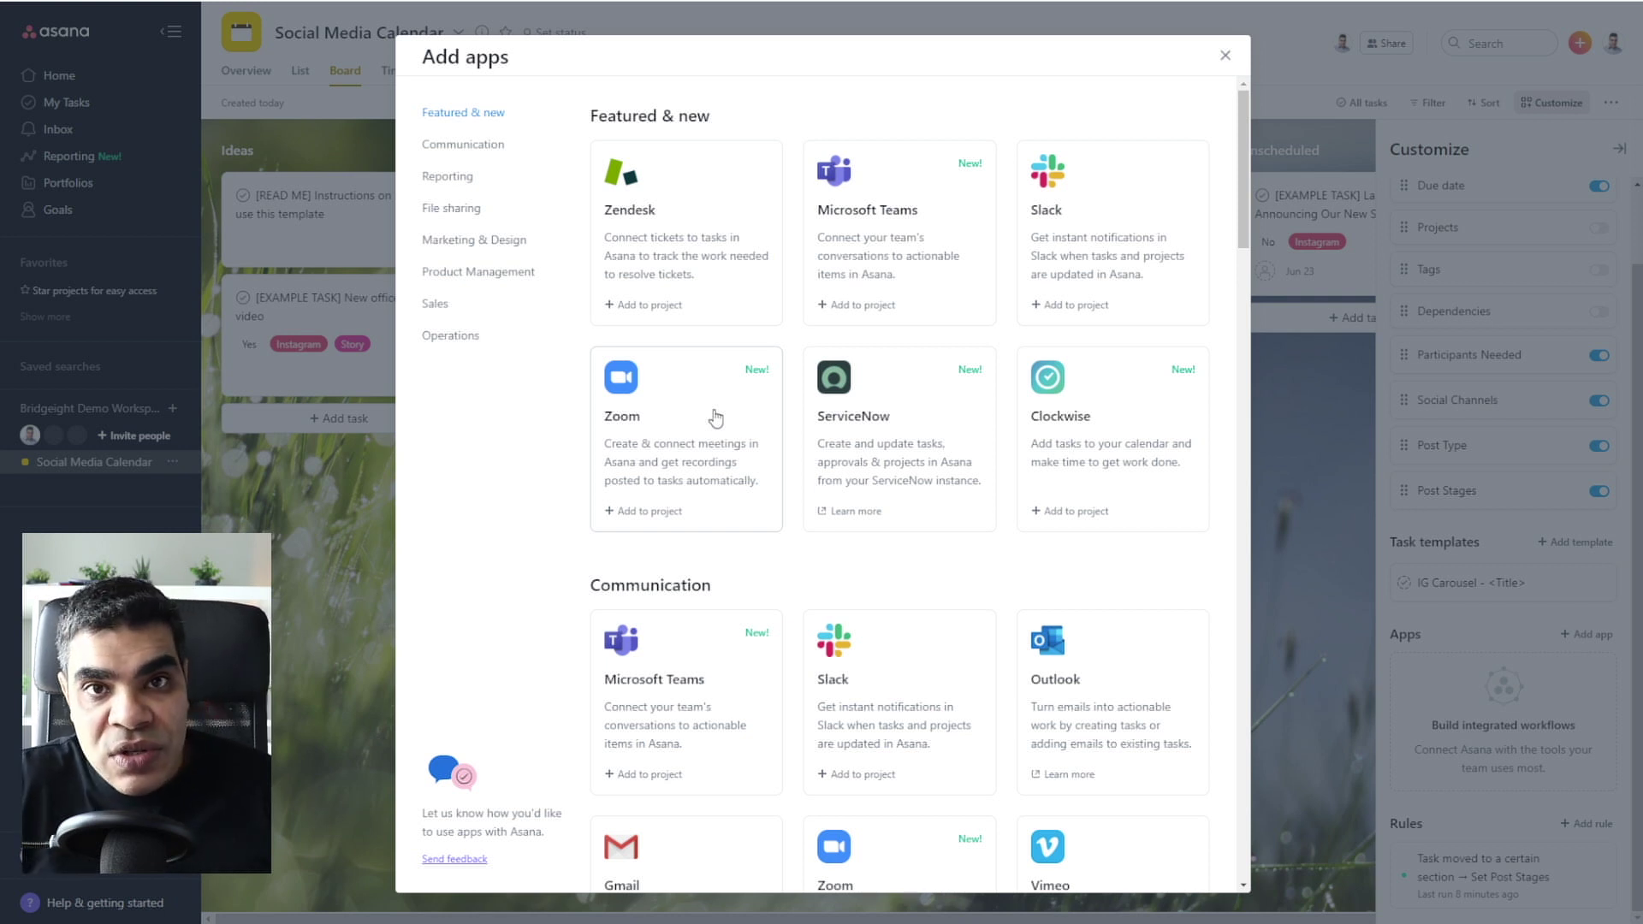
click(659, 486)
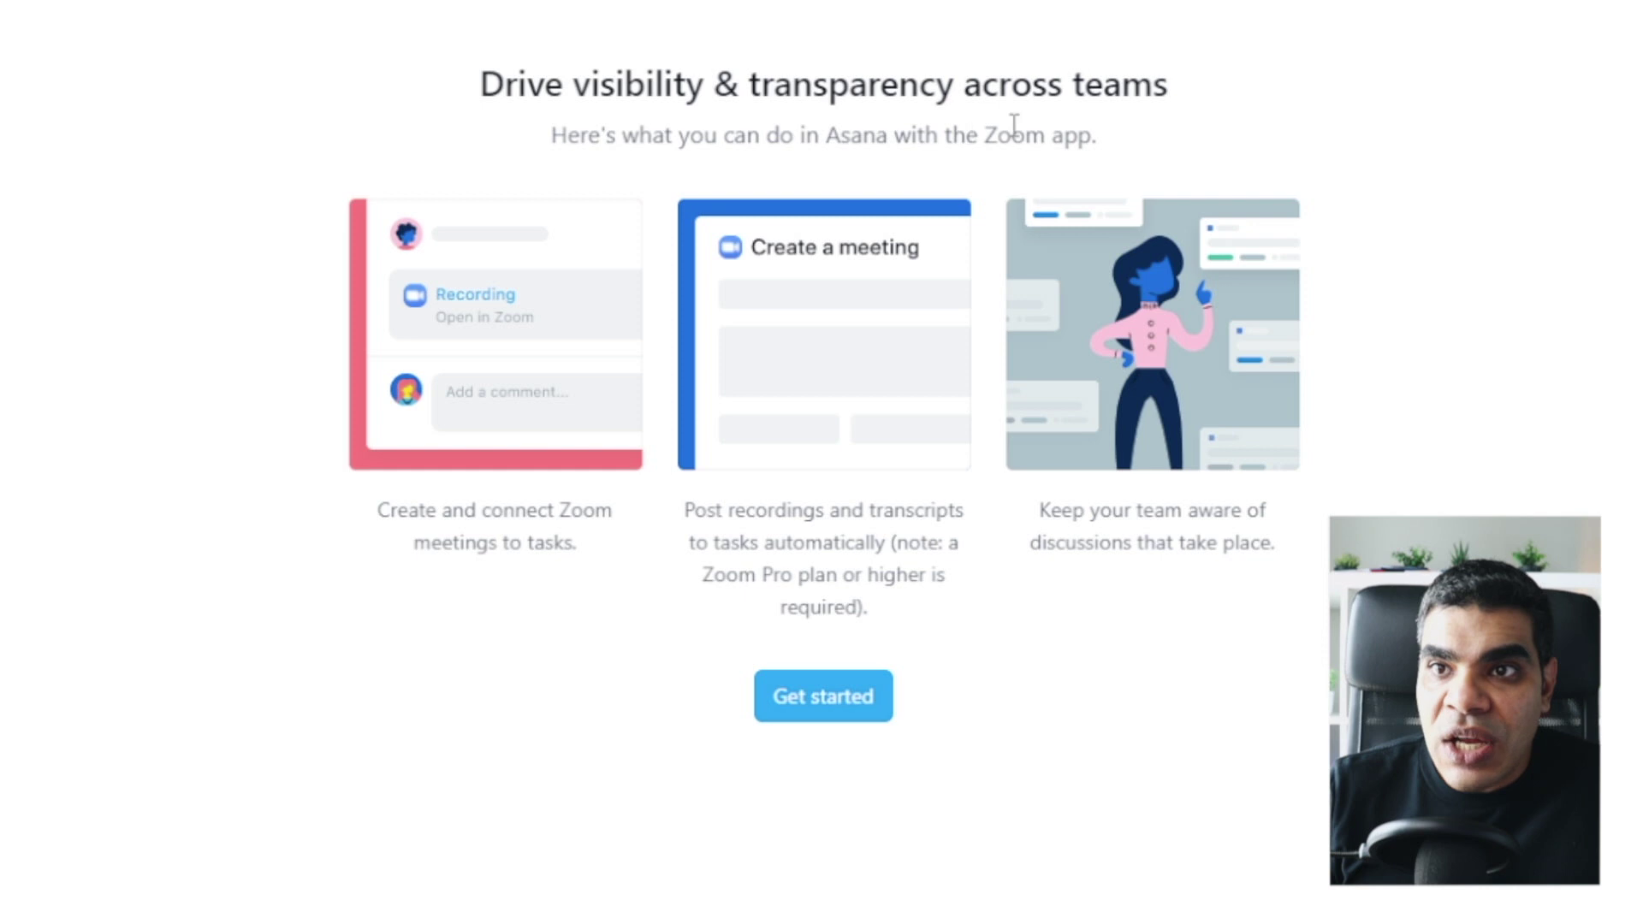
drag(887, 139, 972, 165)
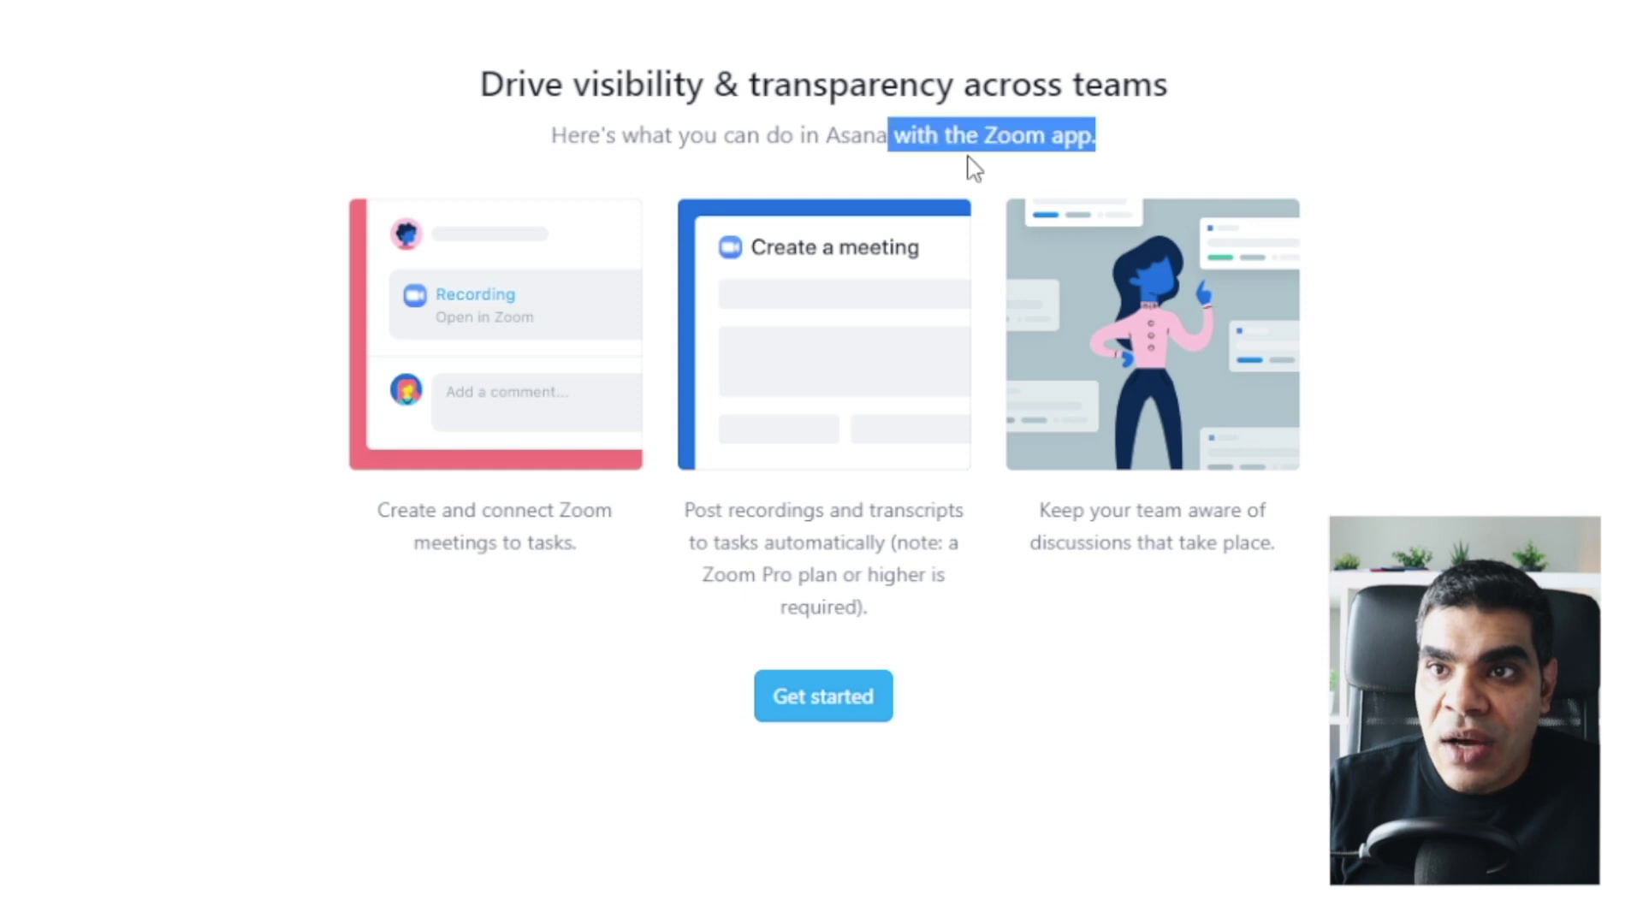
click(464, 511)
drag(464, 510, 539, 541)
click(548, 542)
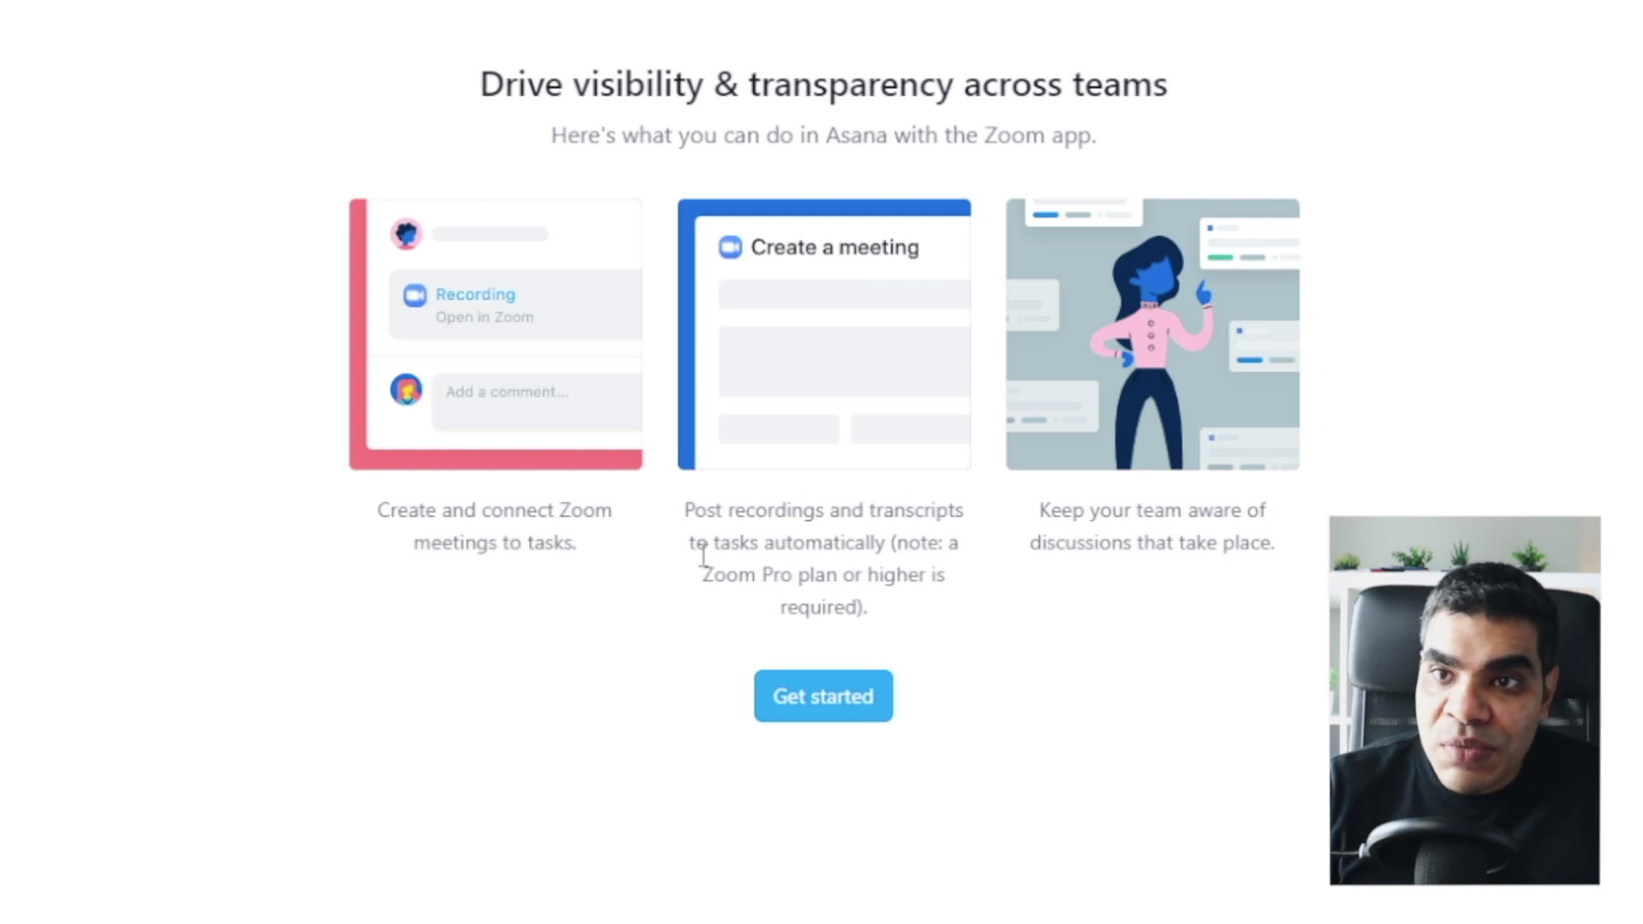
double_click(840, 543)
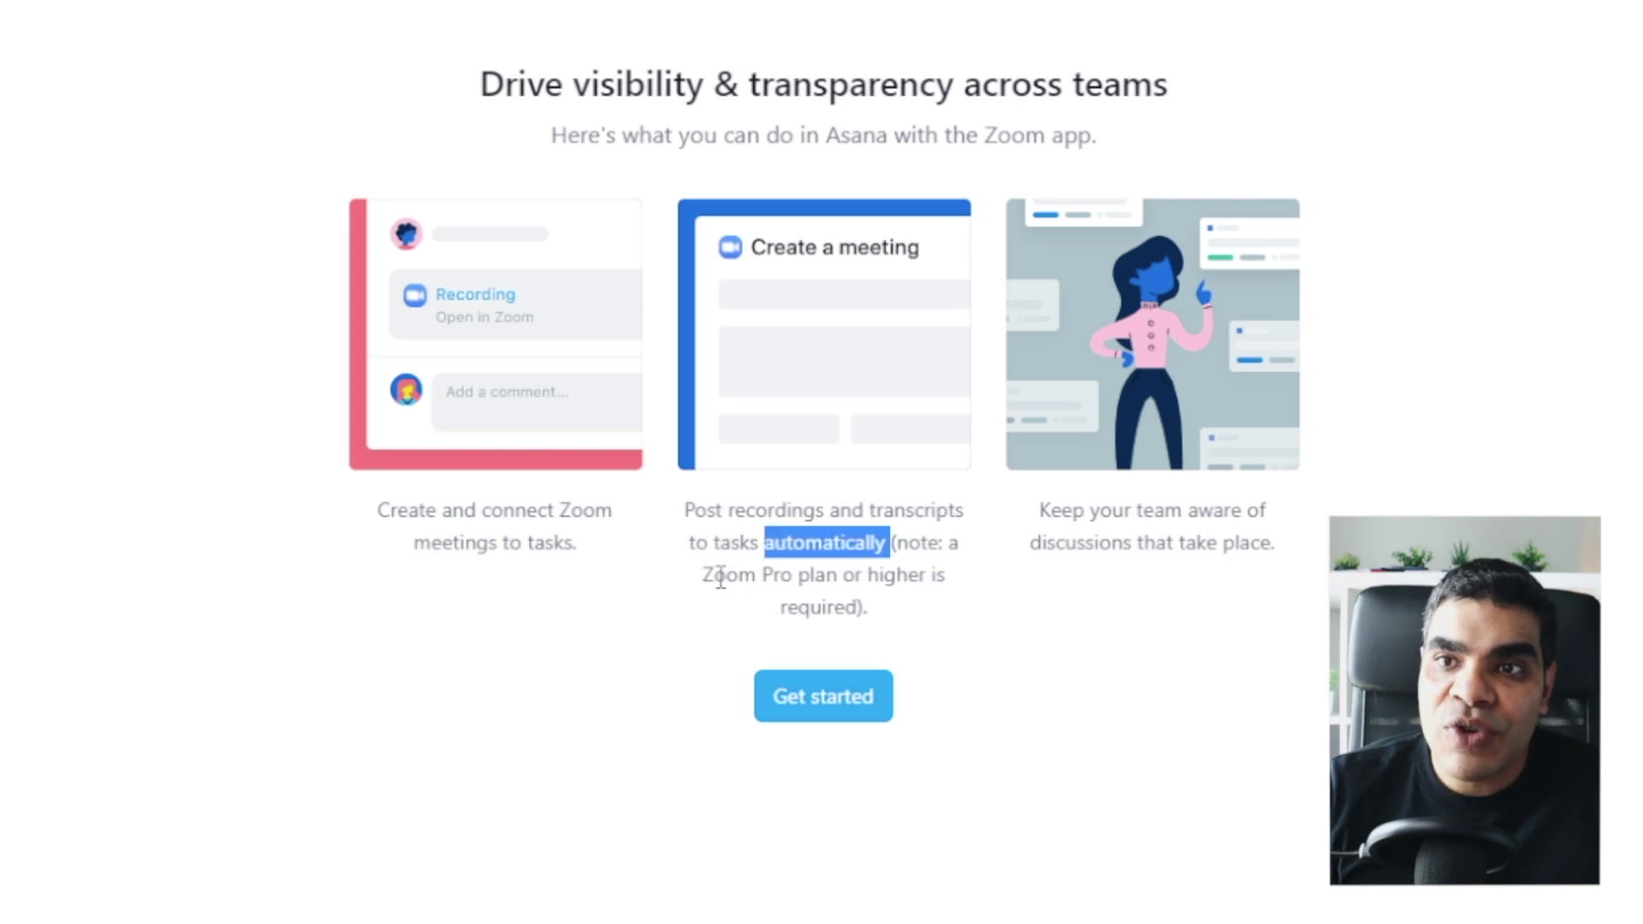
drag(715, 575, 844, 574)
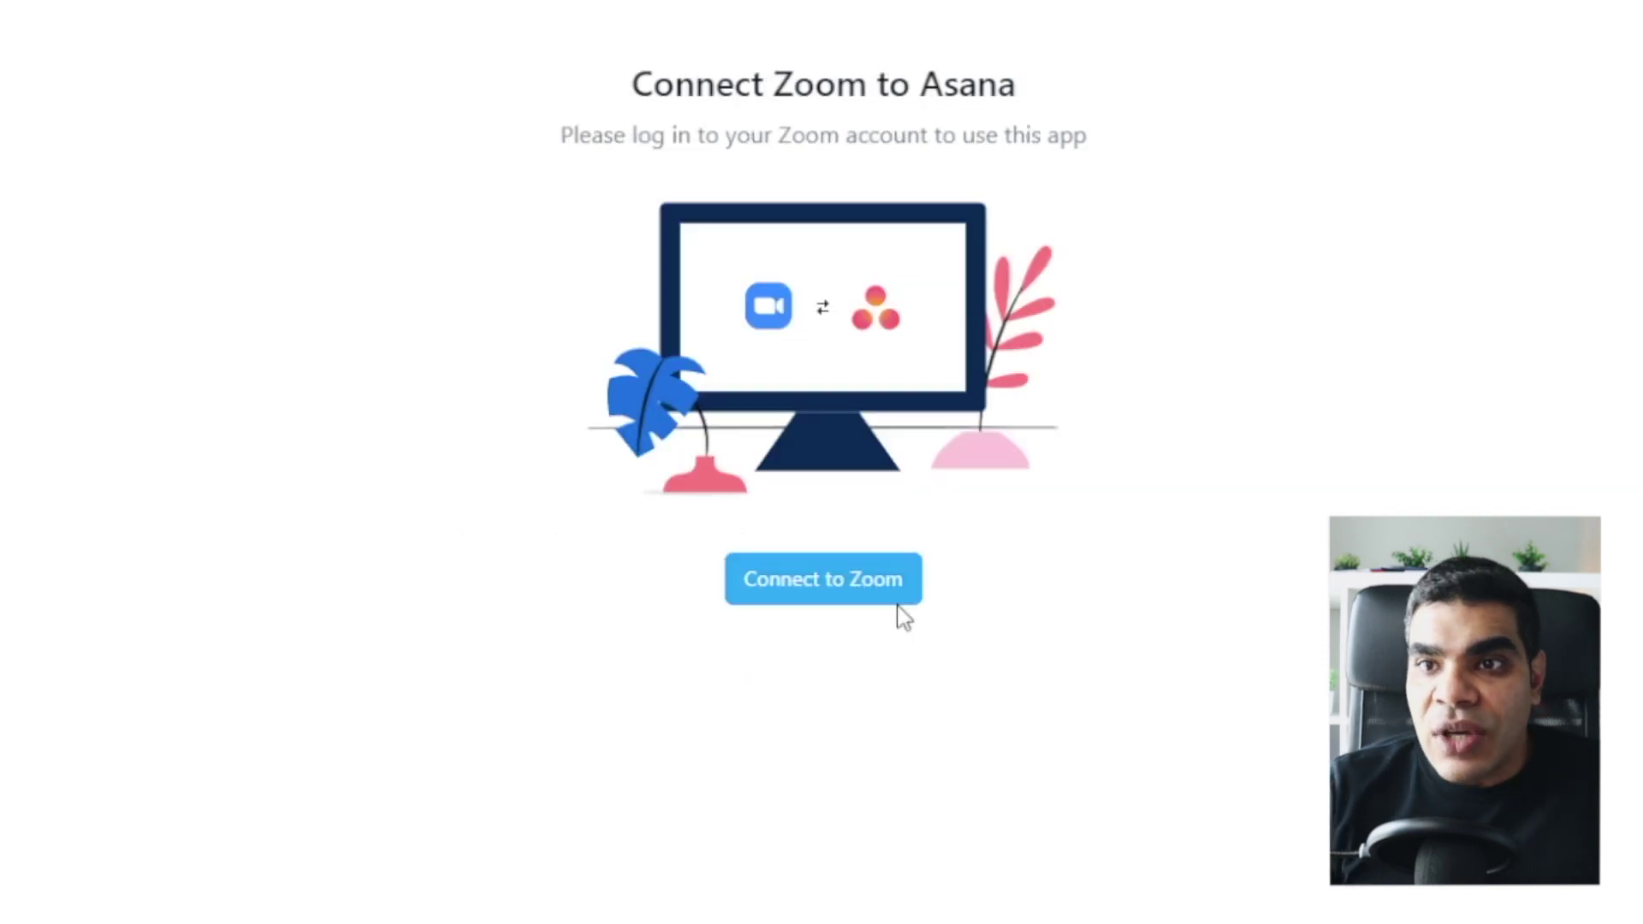
click(895, 599)
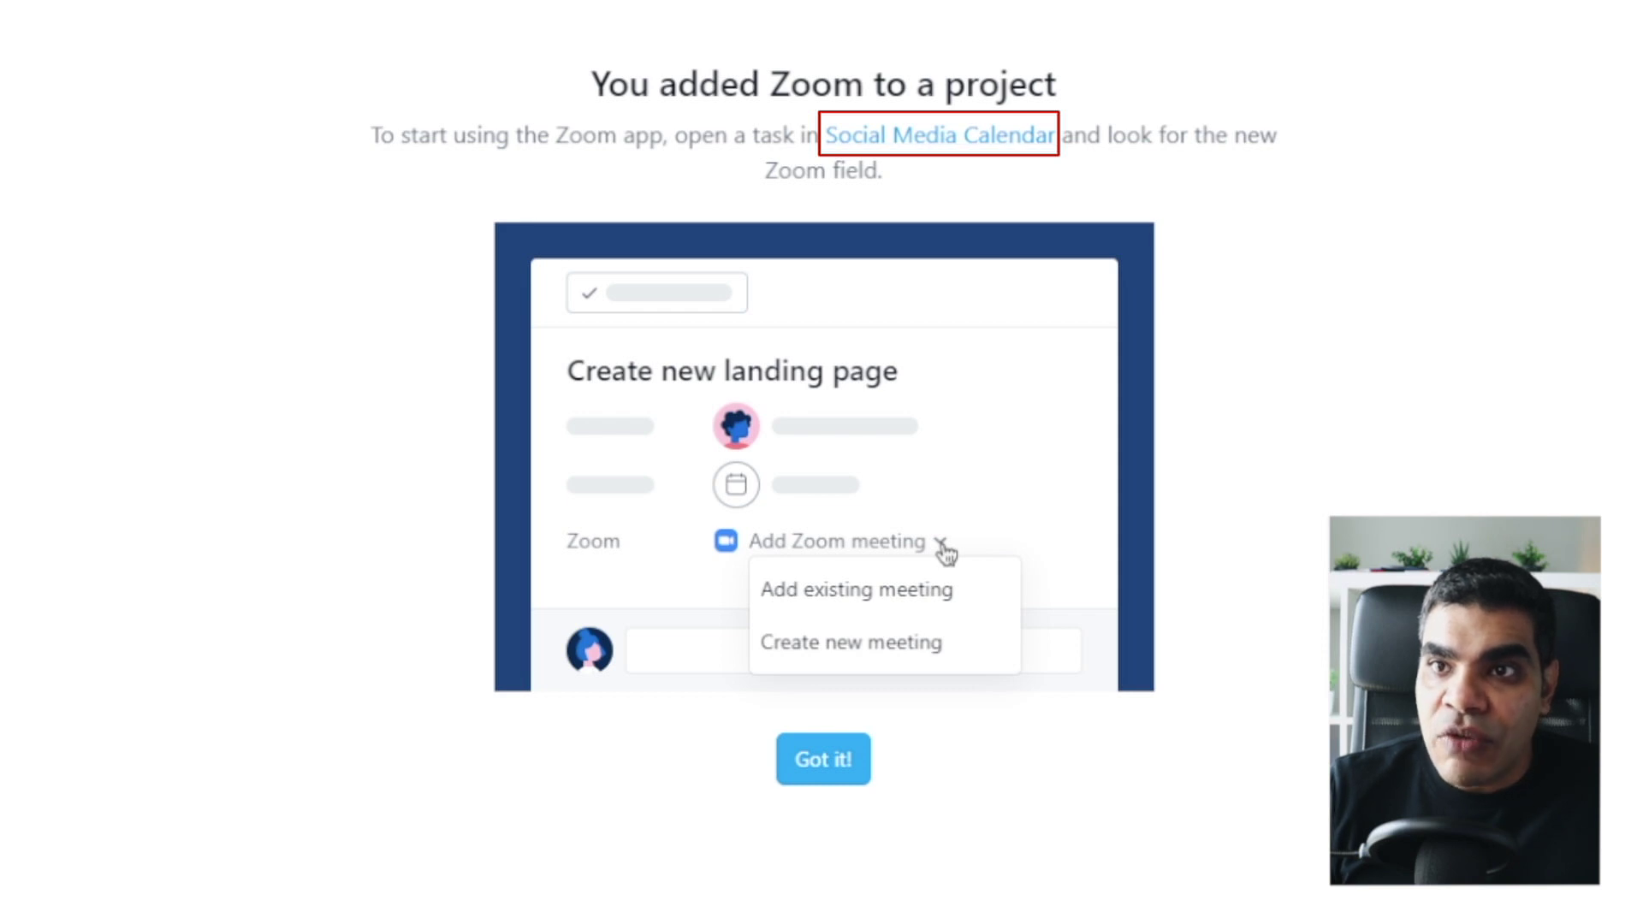
click(823, 759)
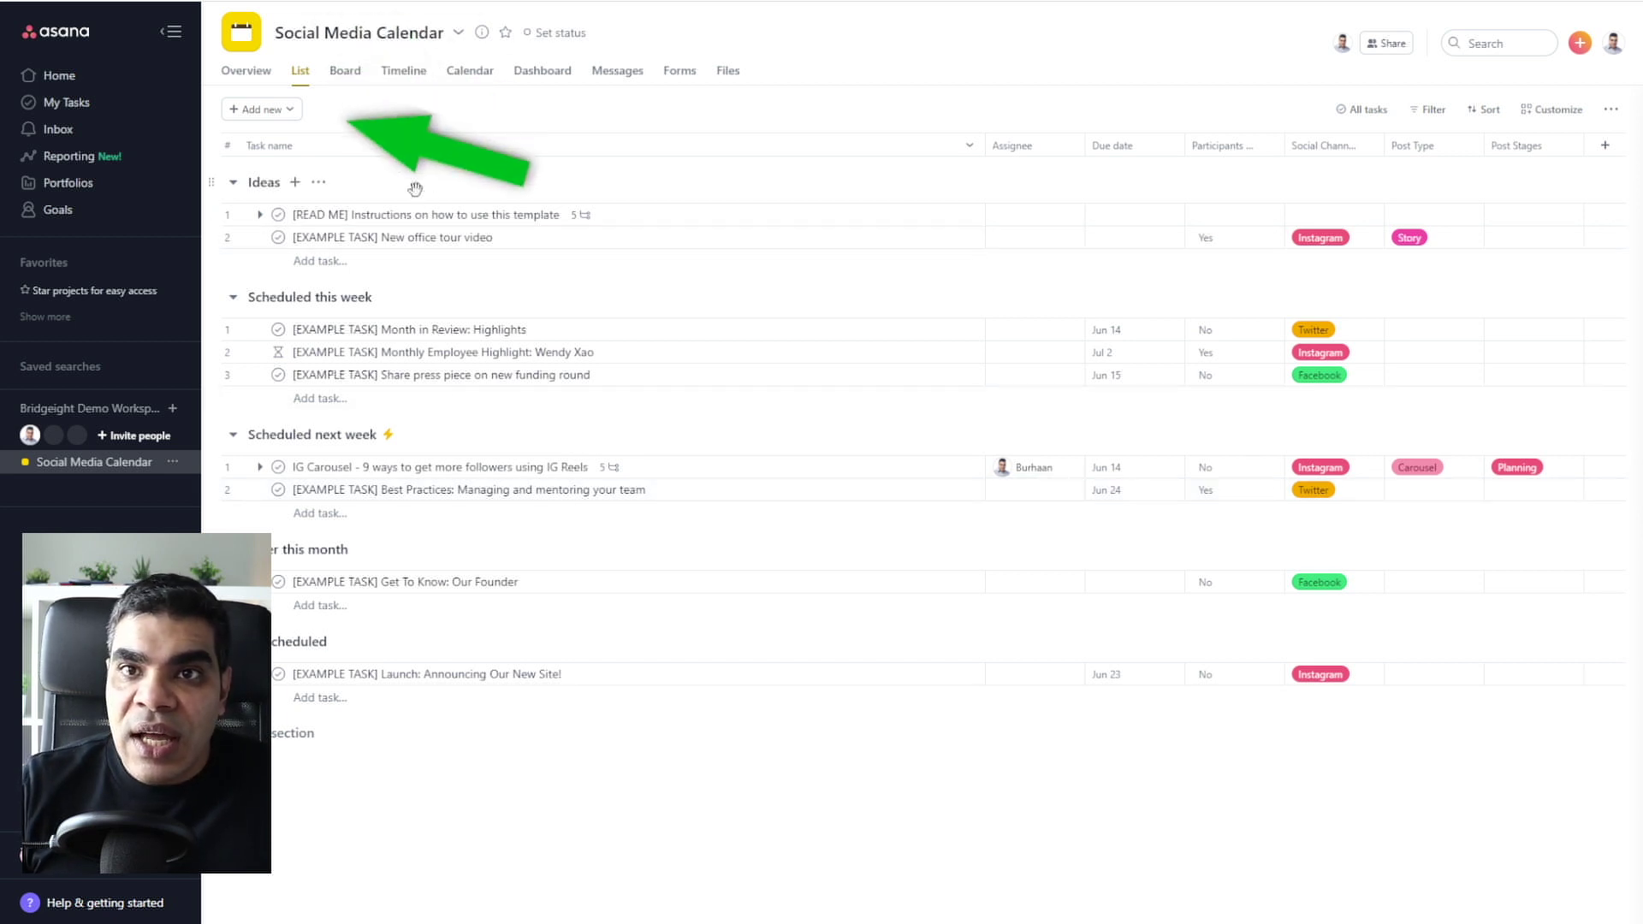
Create a task from the "IG Carousel - <Title>" template and dismiss the tip on its Zoom field.
click(287, 110)
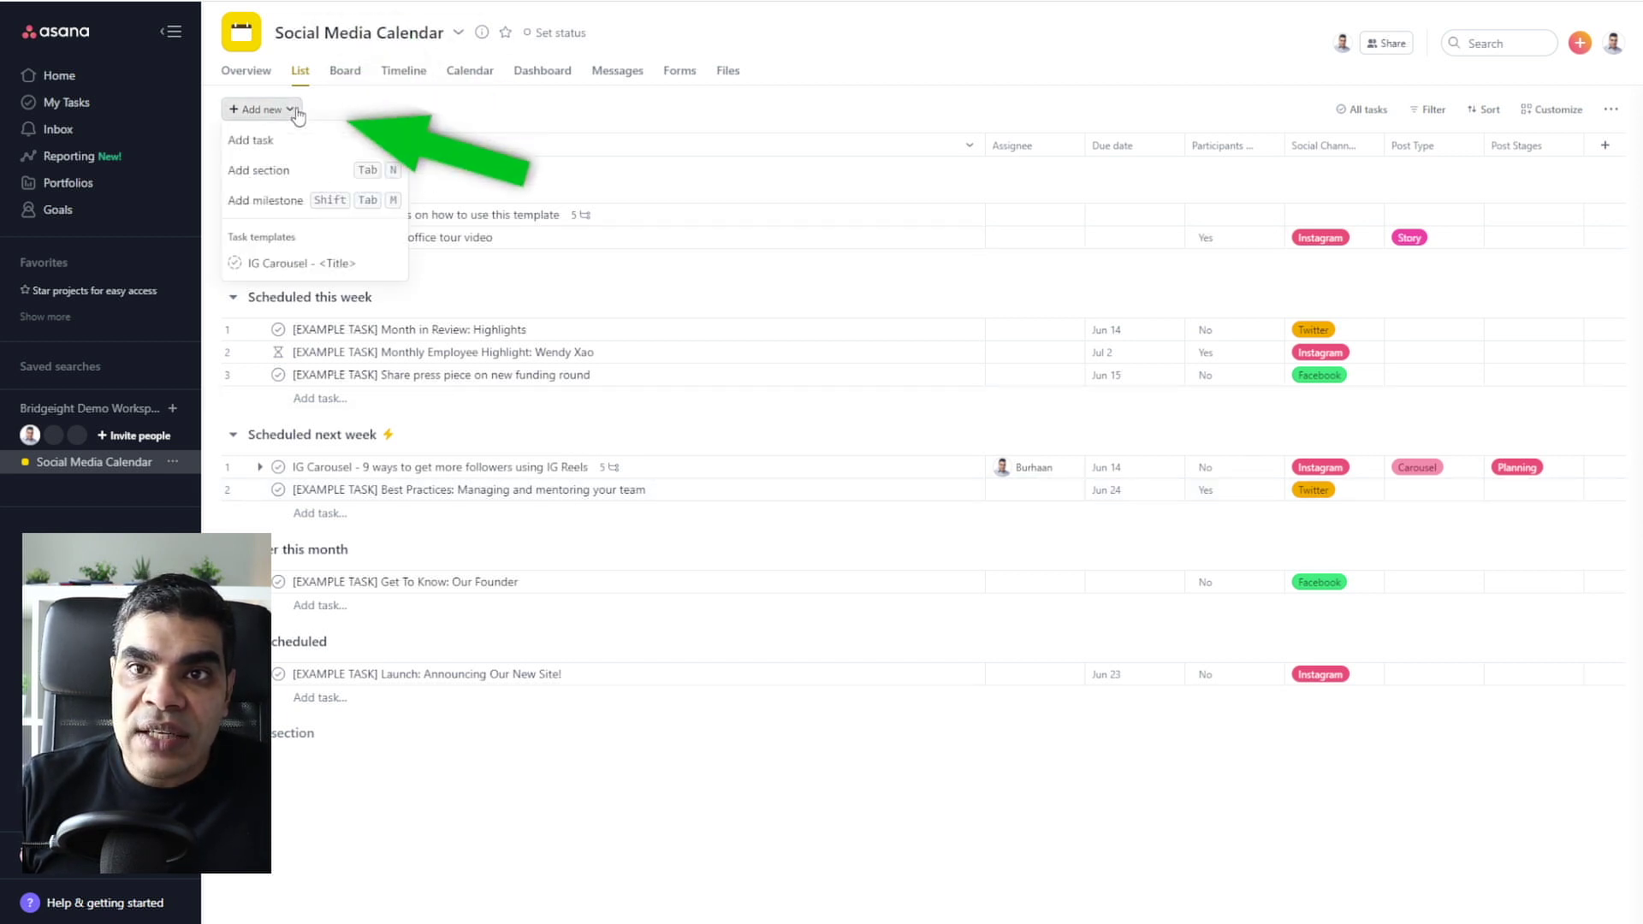
click(295, 265)
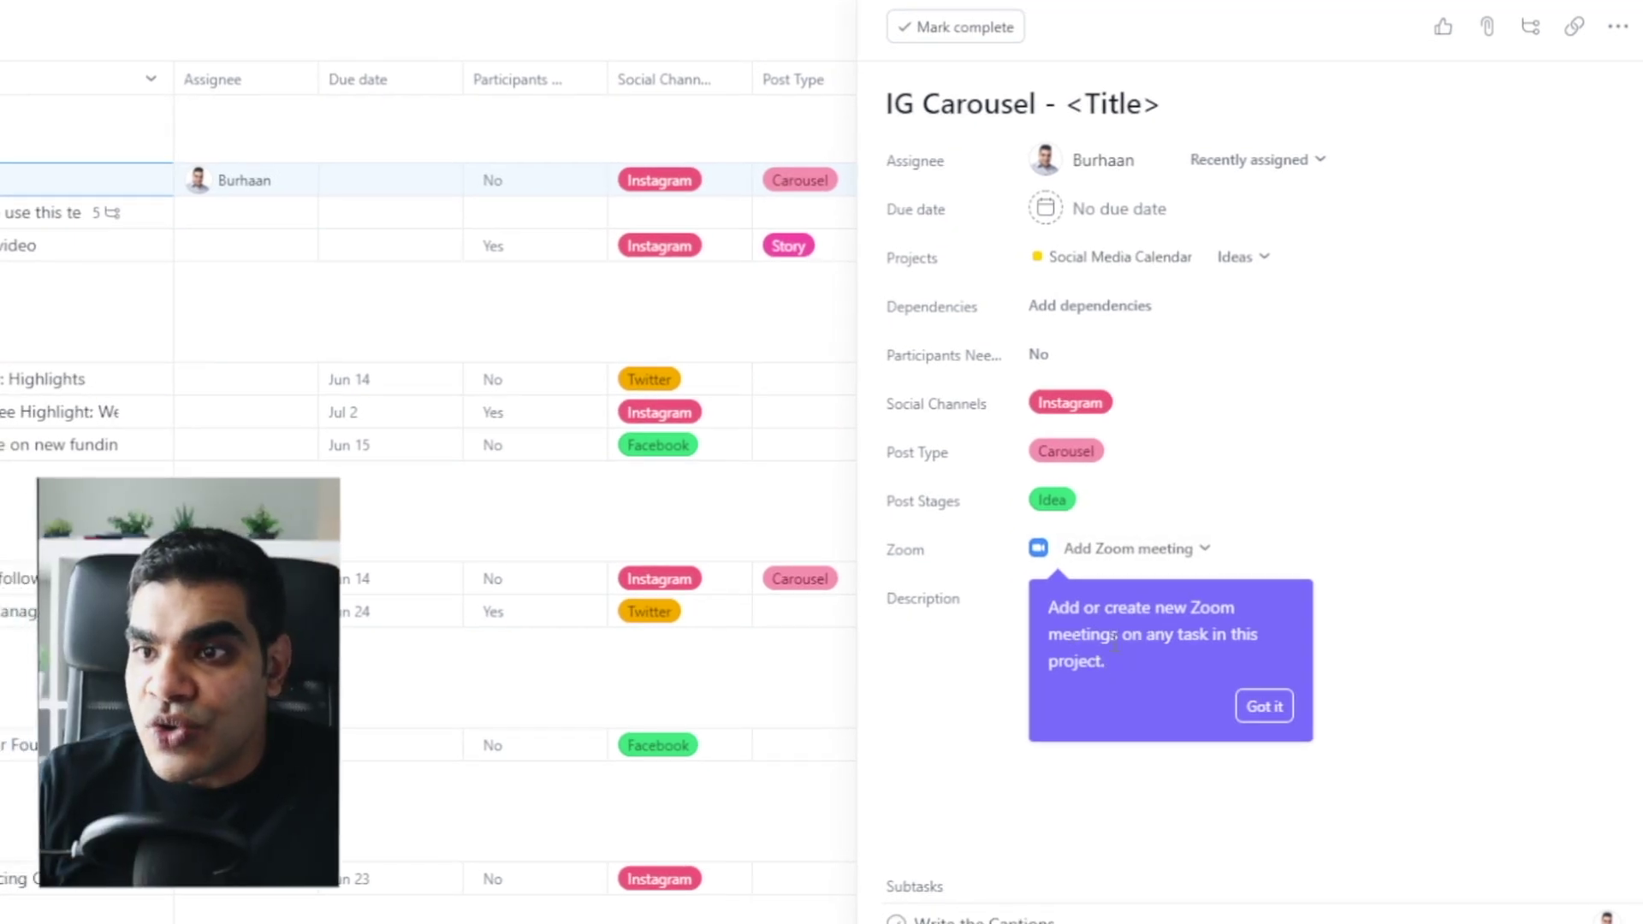
click(1249, 714)
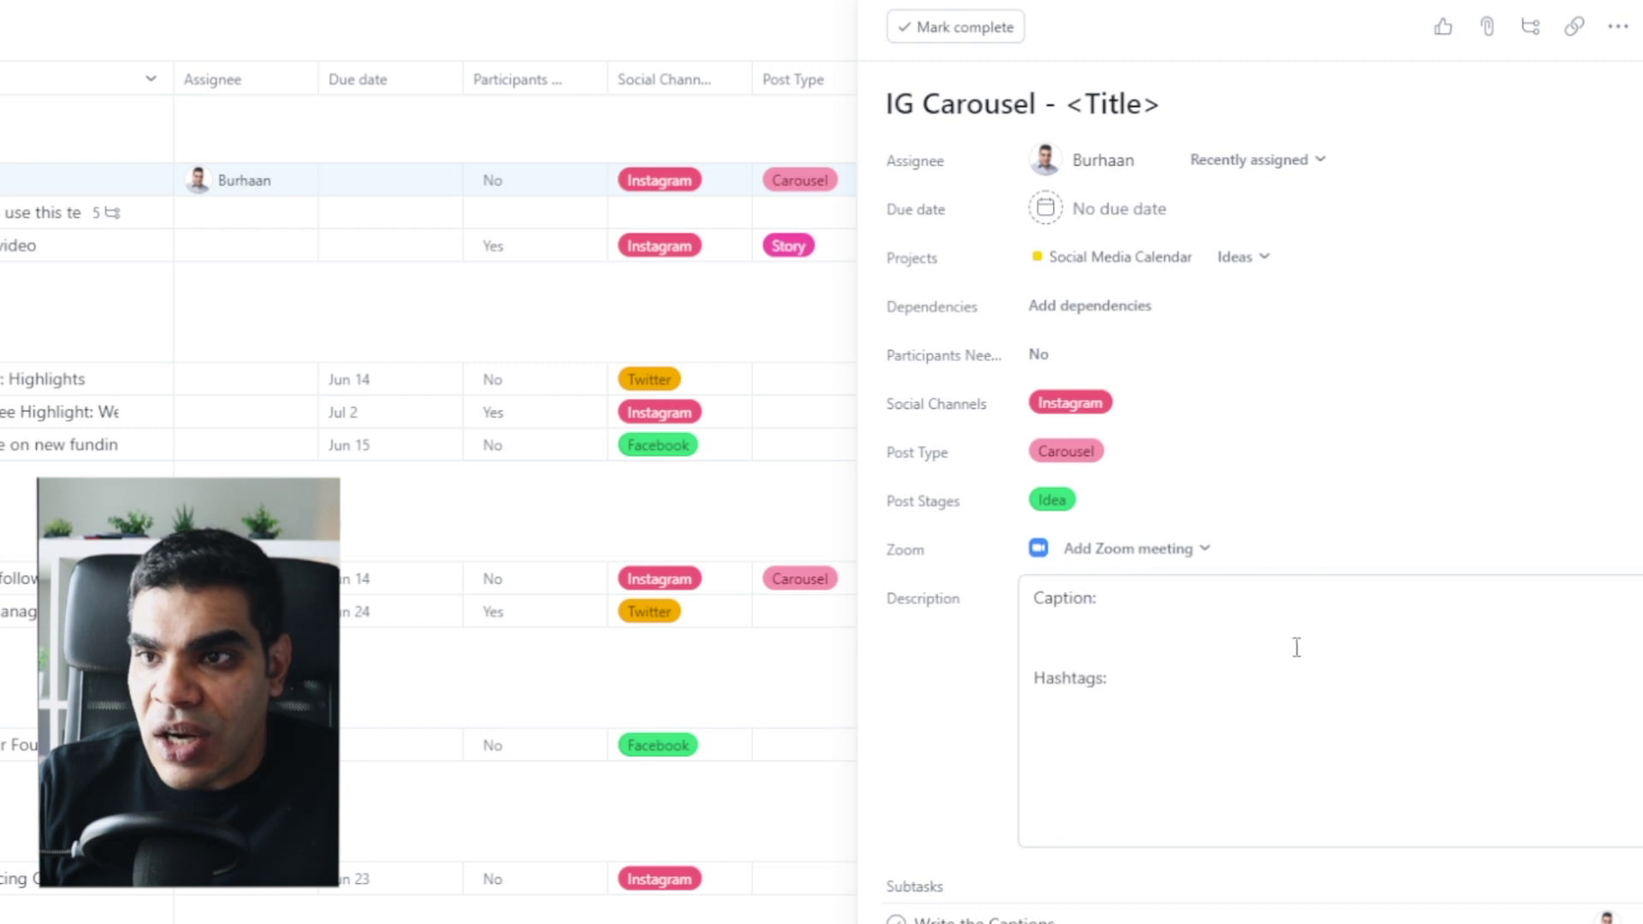
Link an existing Zoom meeting to the IG Carousel task by pasting the copied meeting details.
click(1179, 551)
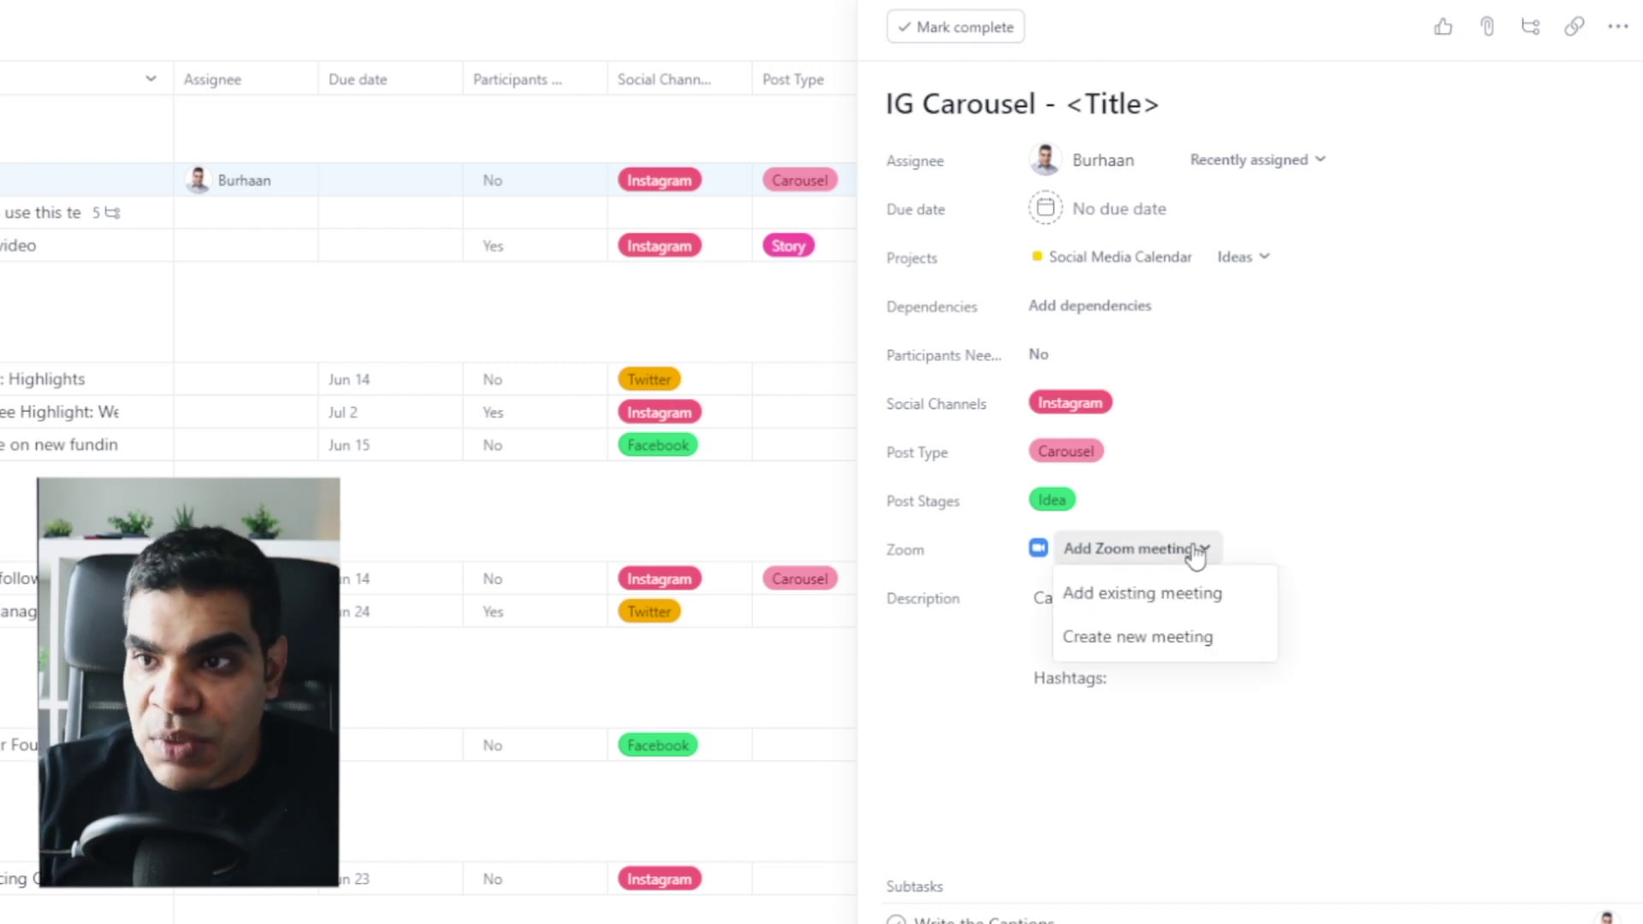
click(1185, 603)
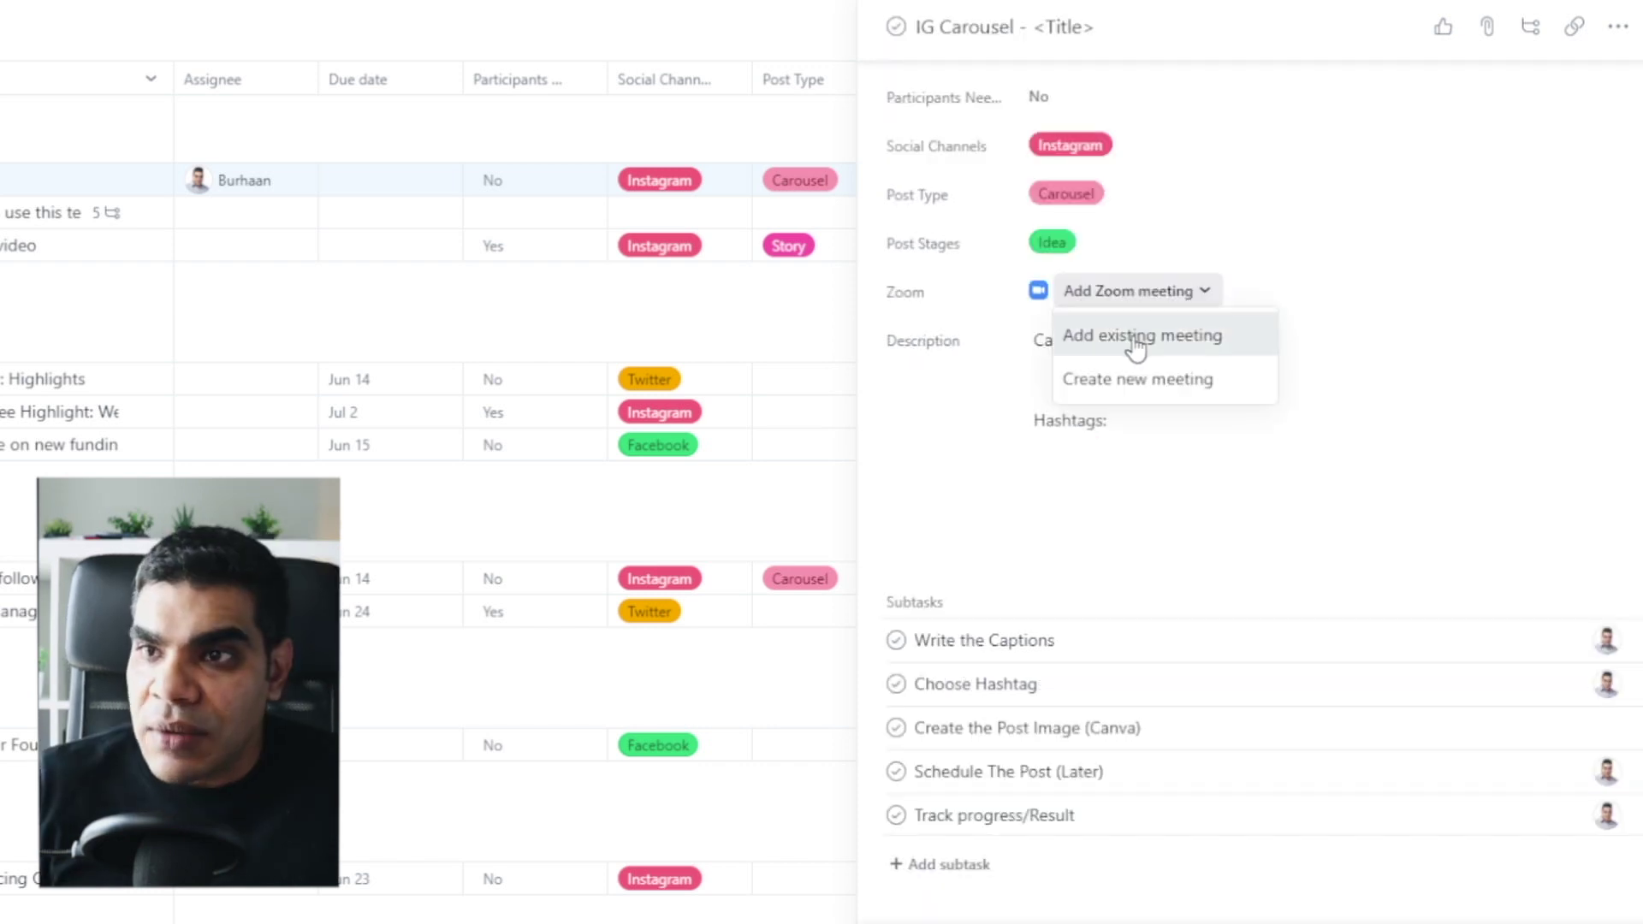
click(1134, 338)
key(ctrl+v)
click(1573, 299)
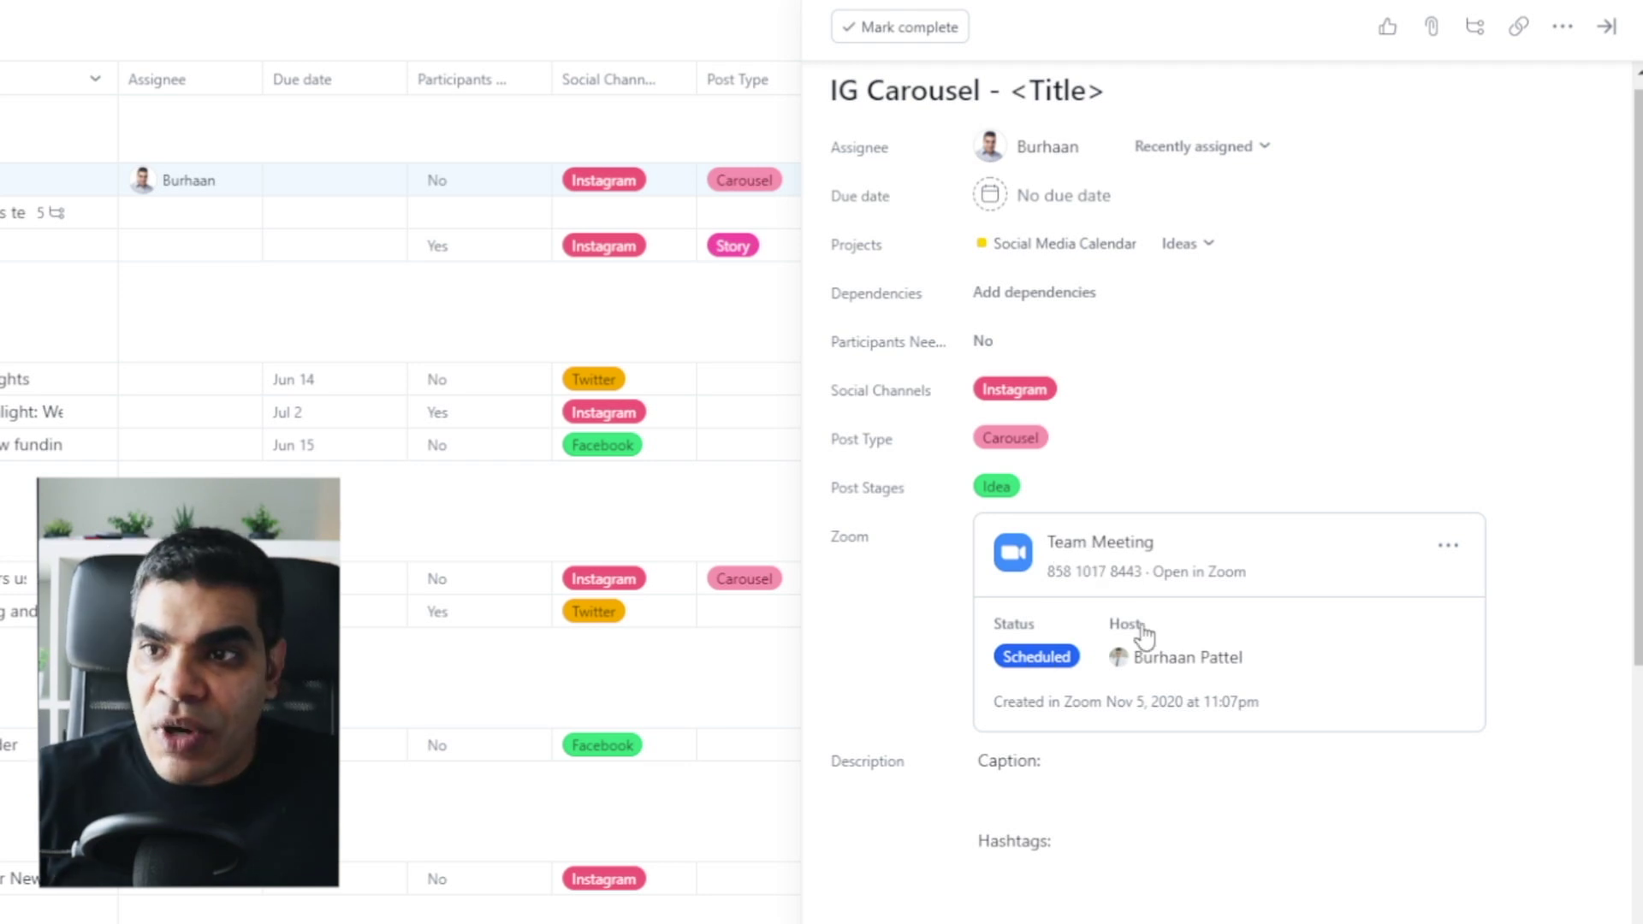
Check the linked Team Meeting's options and remove the meeting from the task.
click(1448, 545)
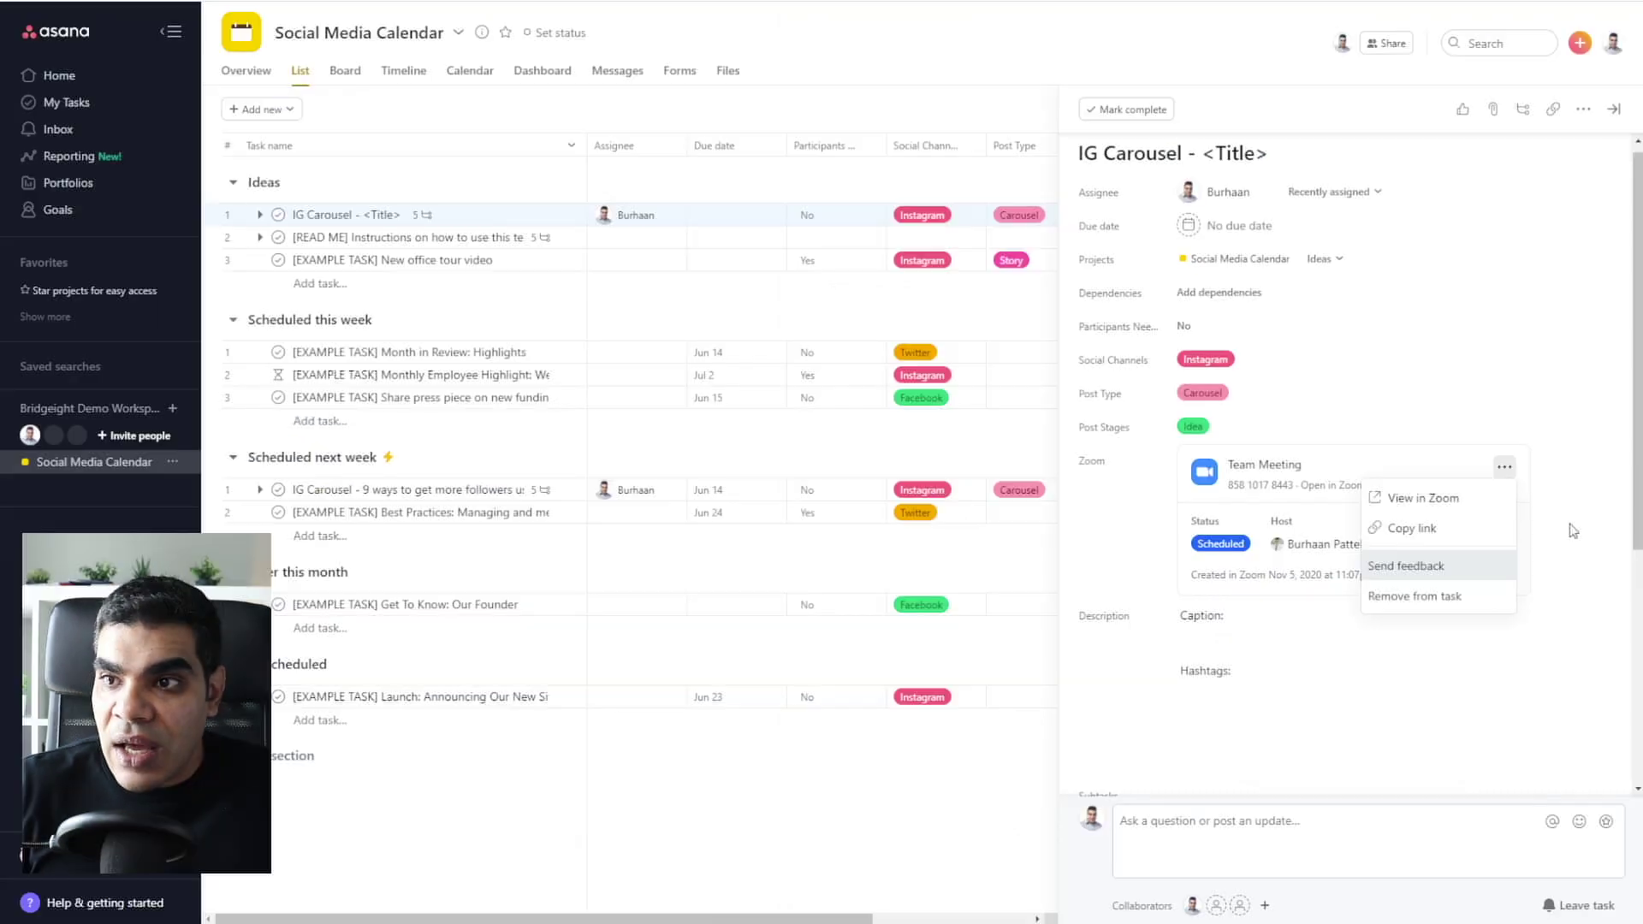
click(1572, 530)
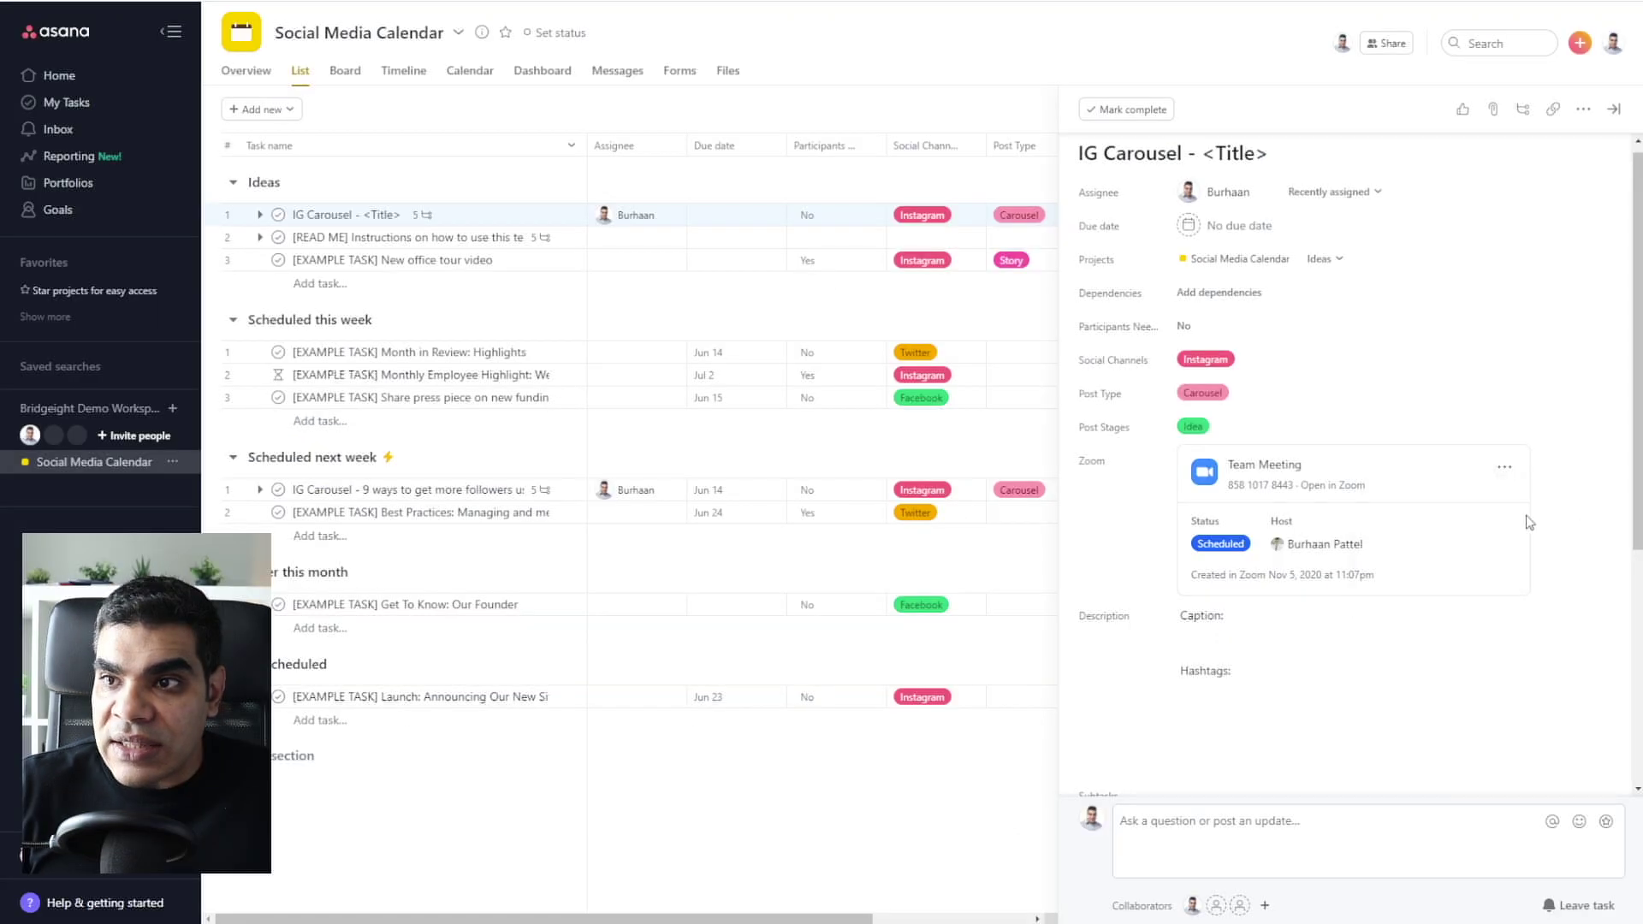
click(1259, 486)
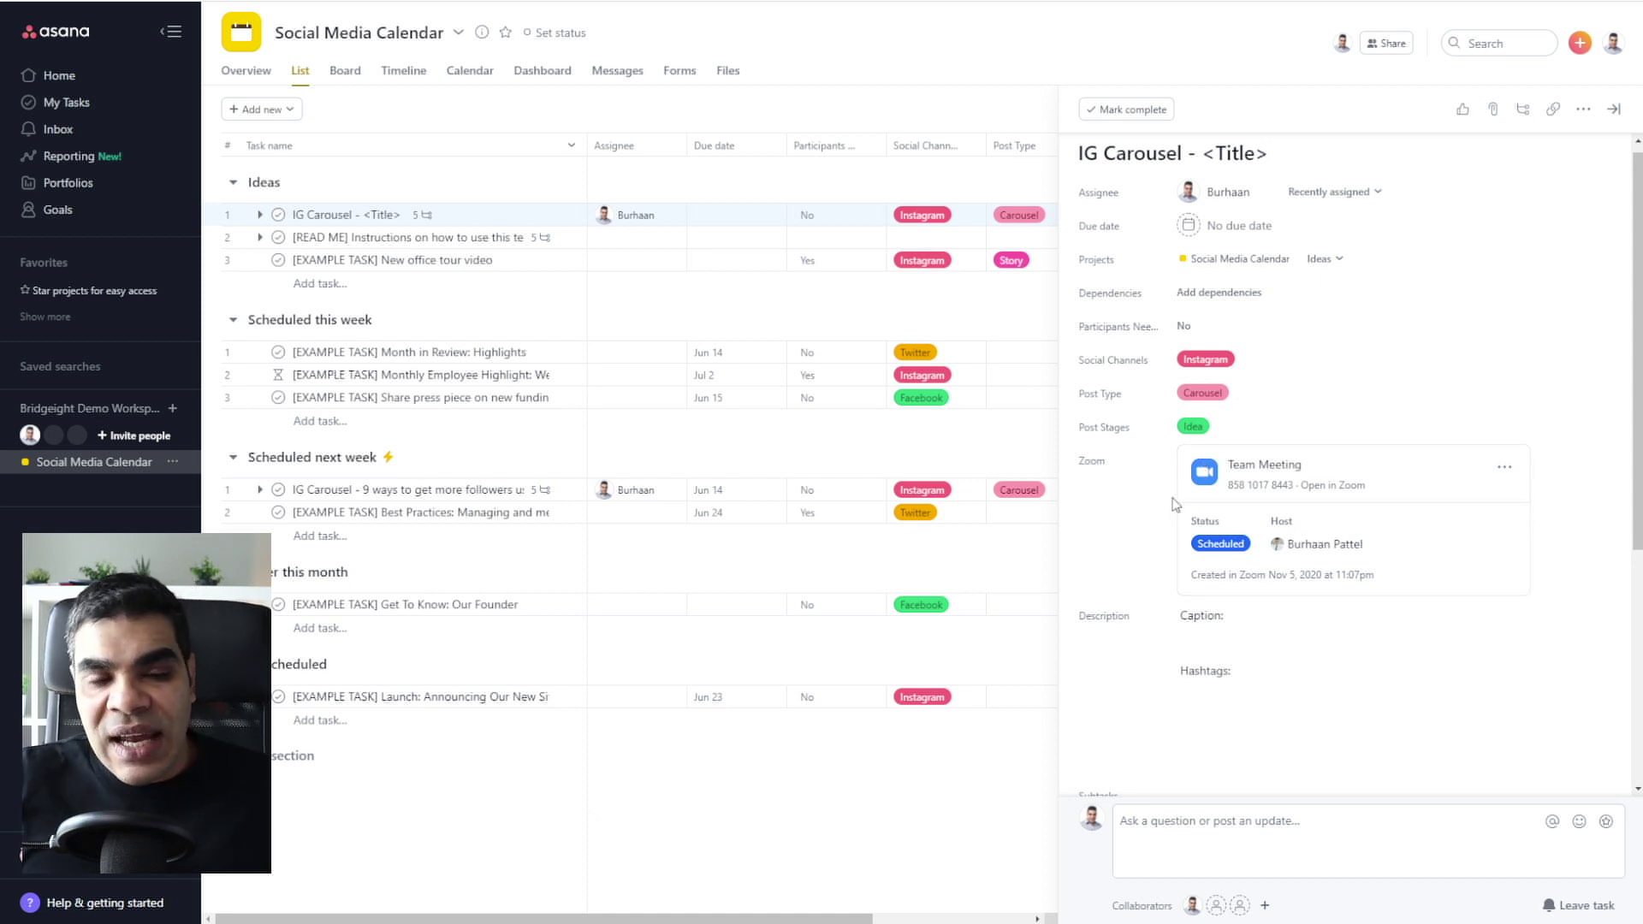
click(1505, 466)
click(1454, 597)
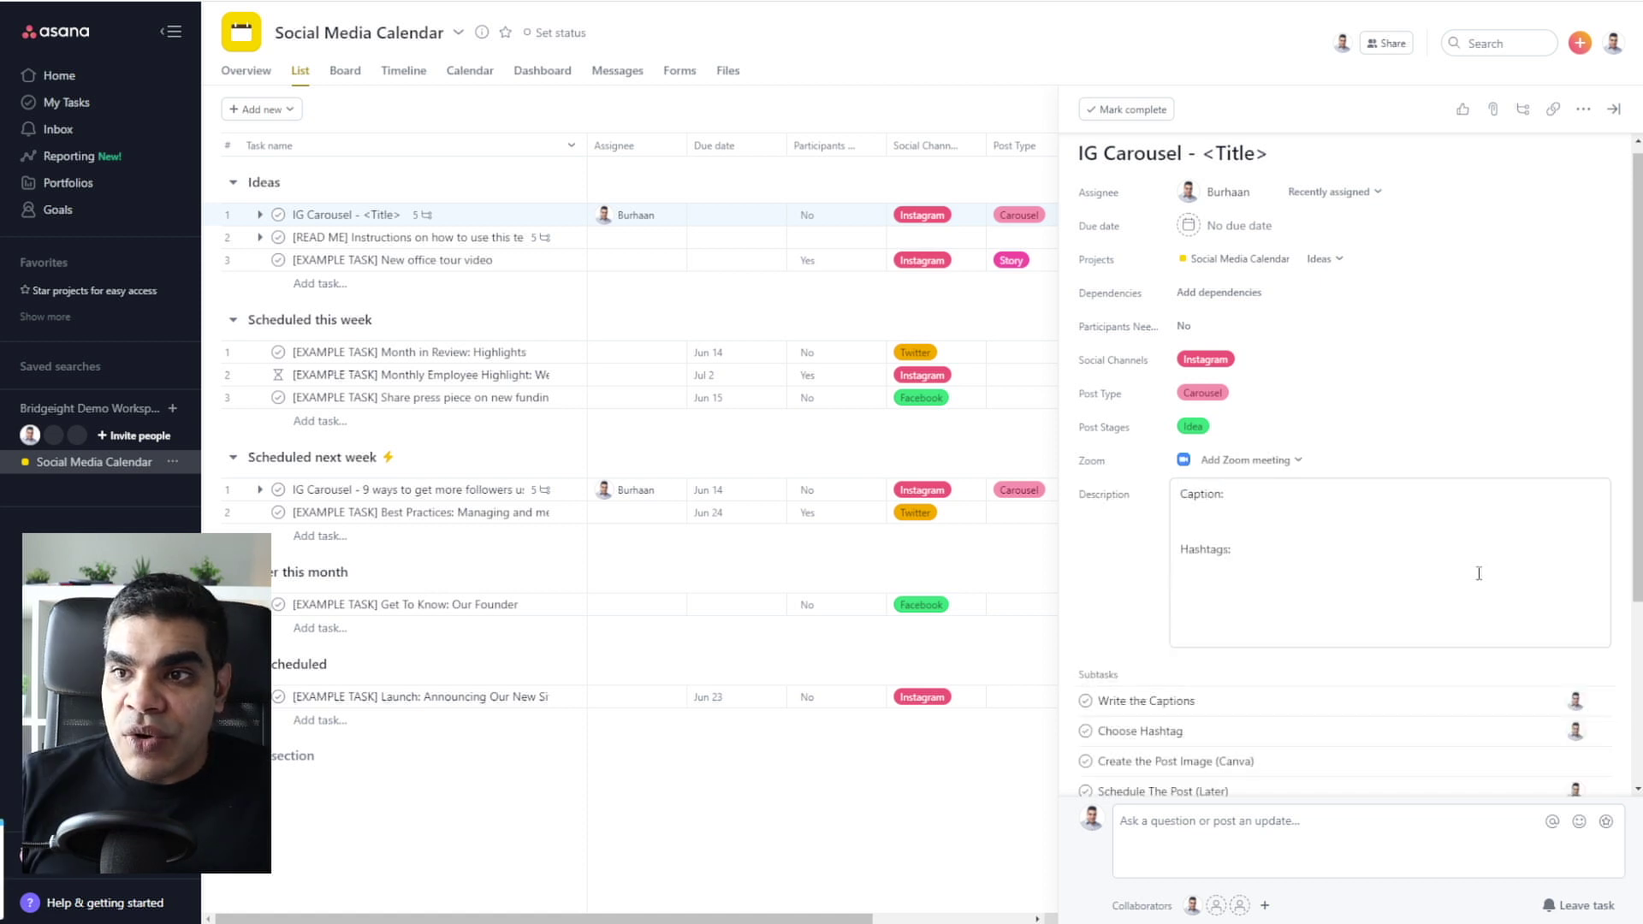
Start a new Zoom meeting for the IG Carousel task with the start time 06/07/21 6:00pm.
click(1256, 460)
click(1270, 518)
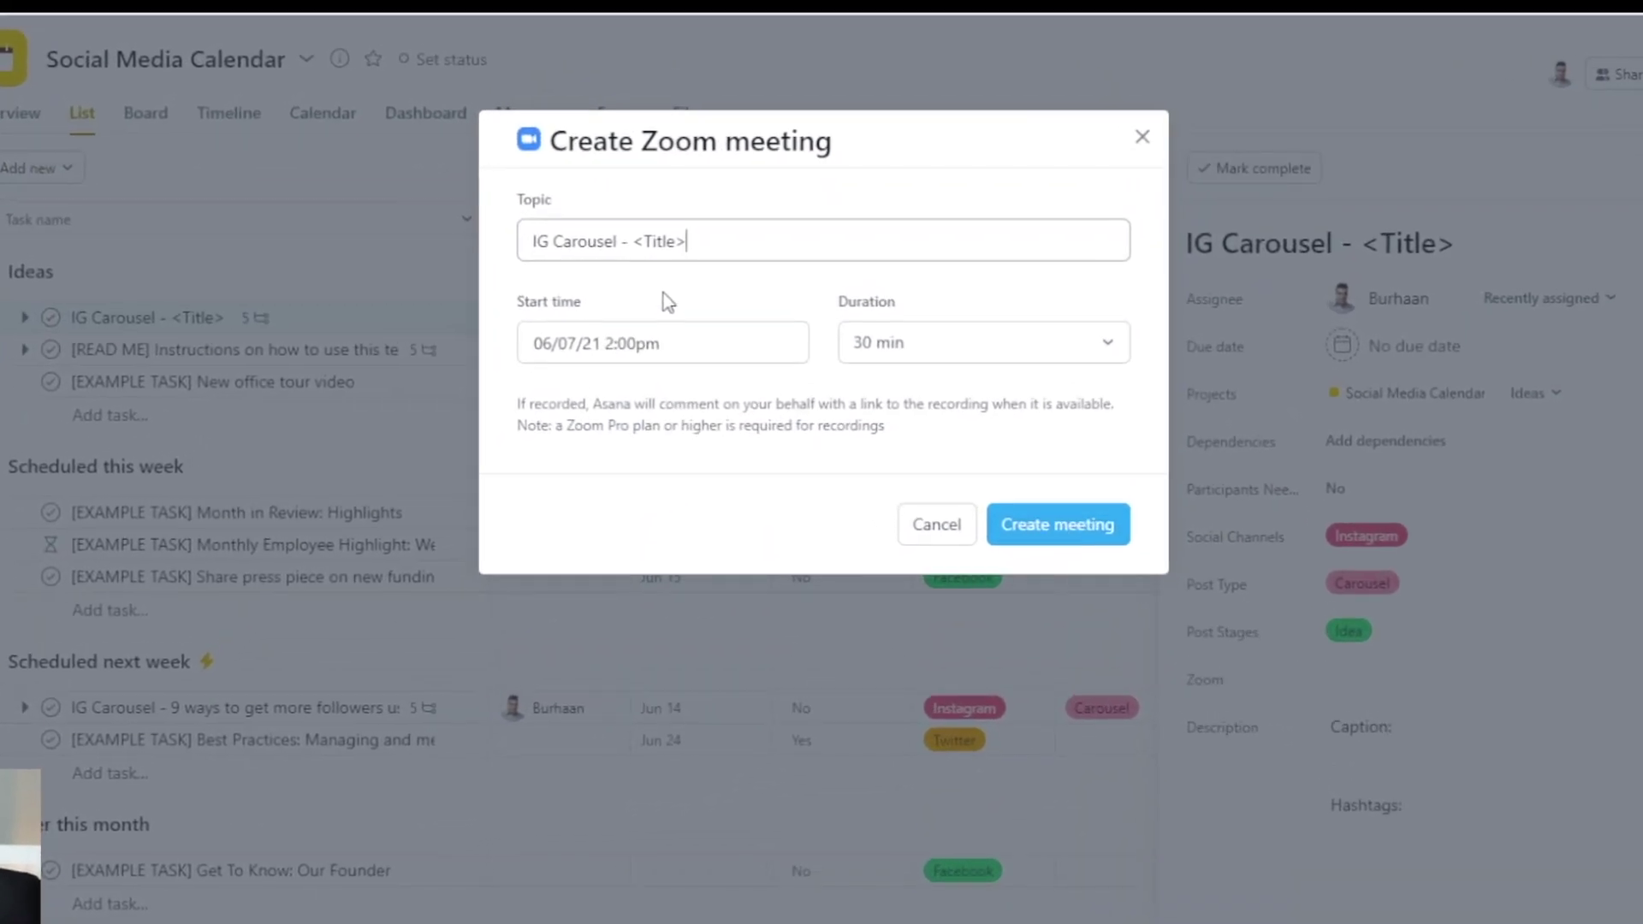
drag(534, 242, 686, 250)
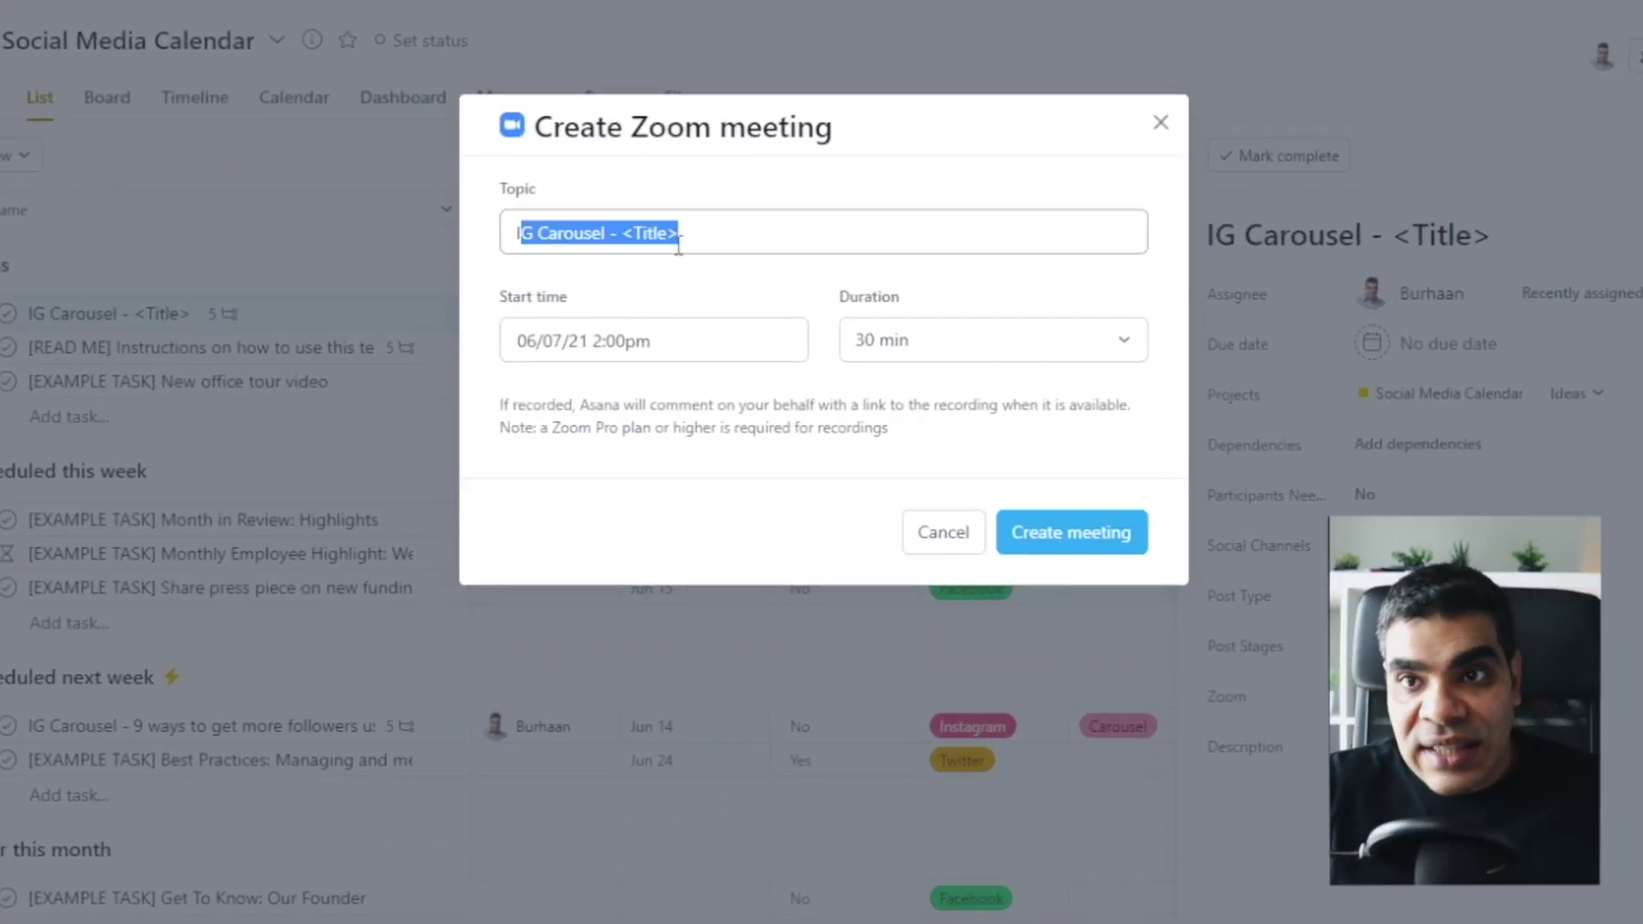
click(603, 344)
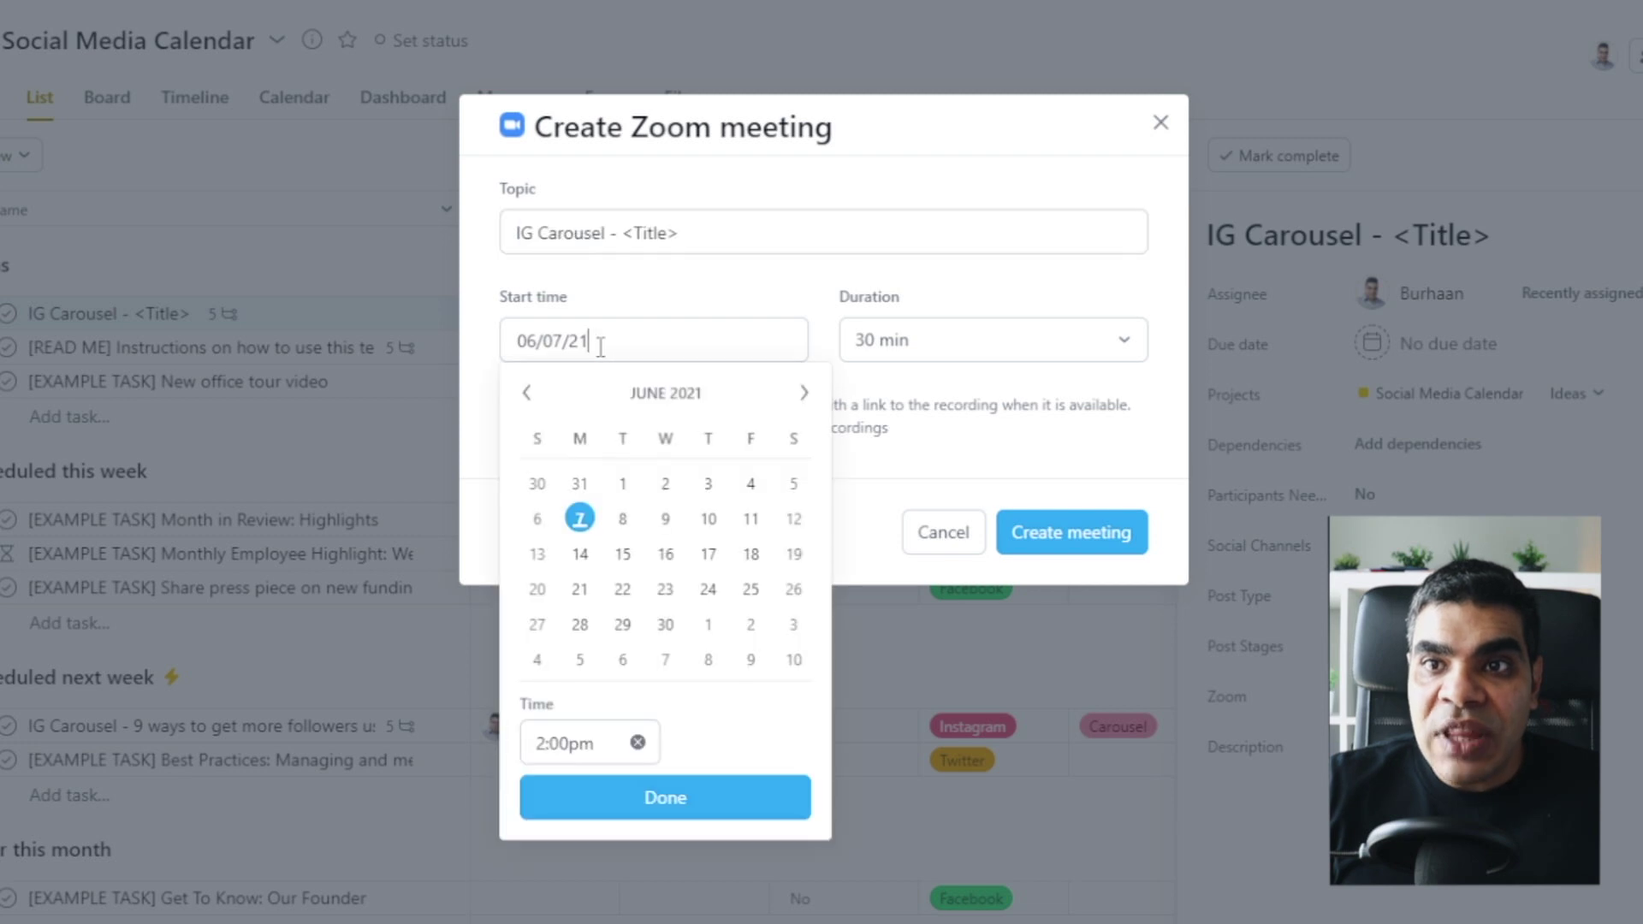
click(575, 524)
click(569, 743)
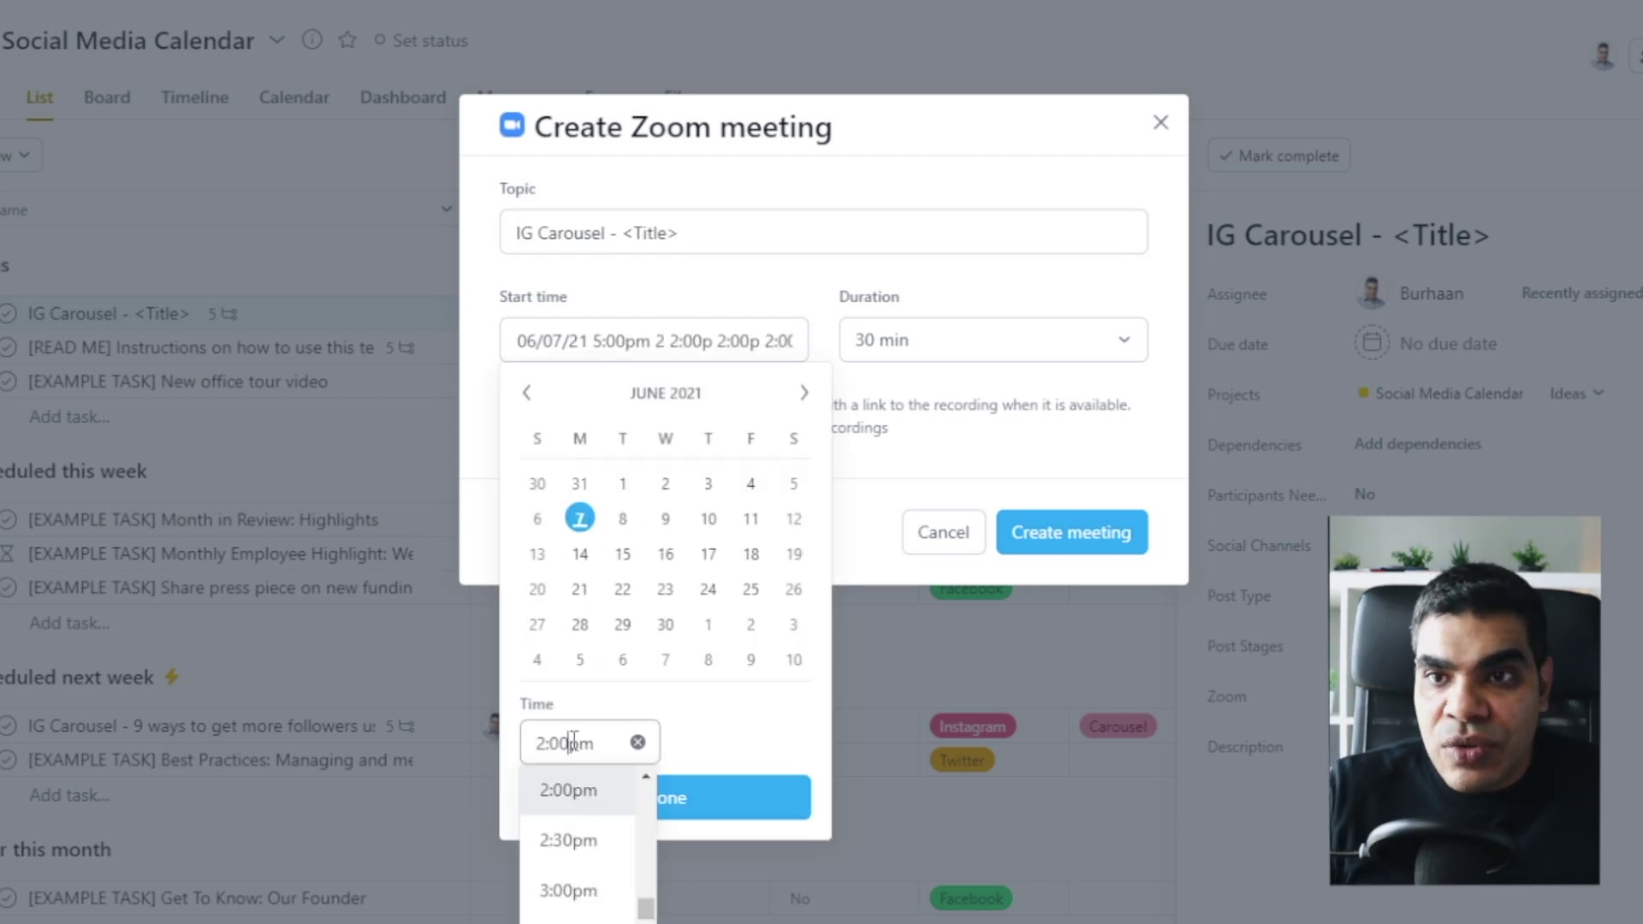
scroll(573, 855, down, 5)
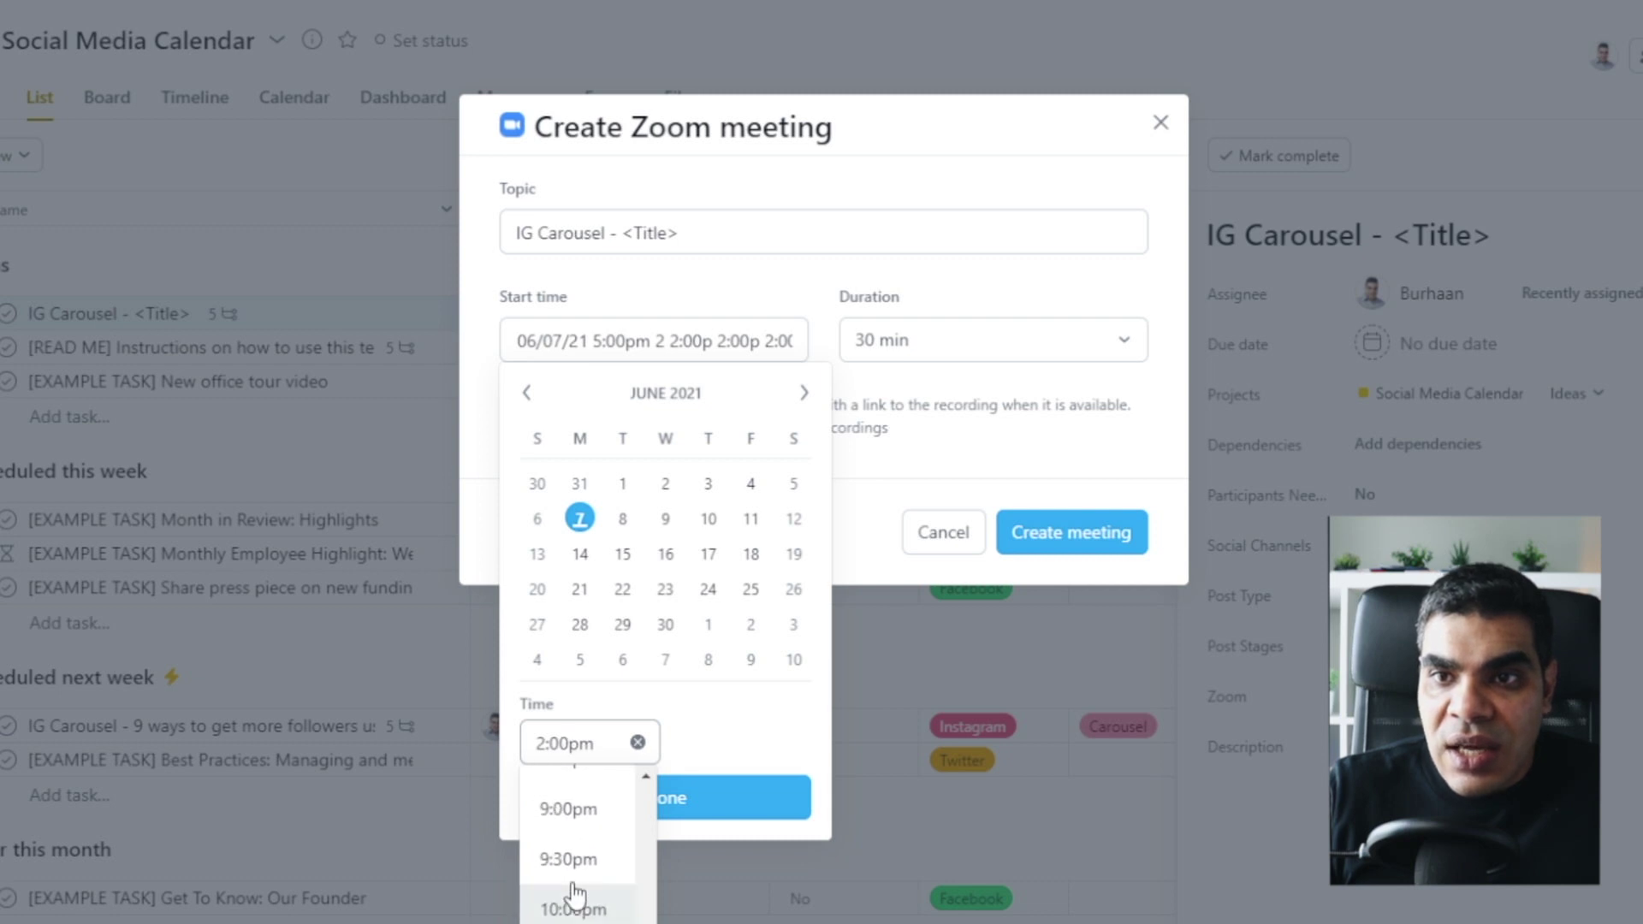
click(568, 894)
click(682, 794)
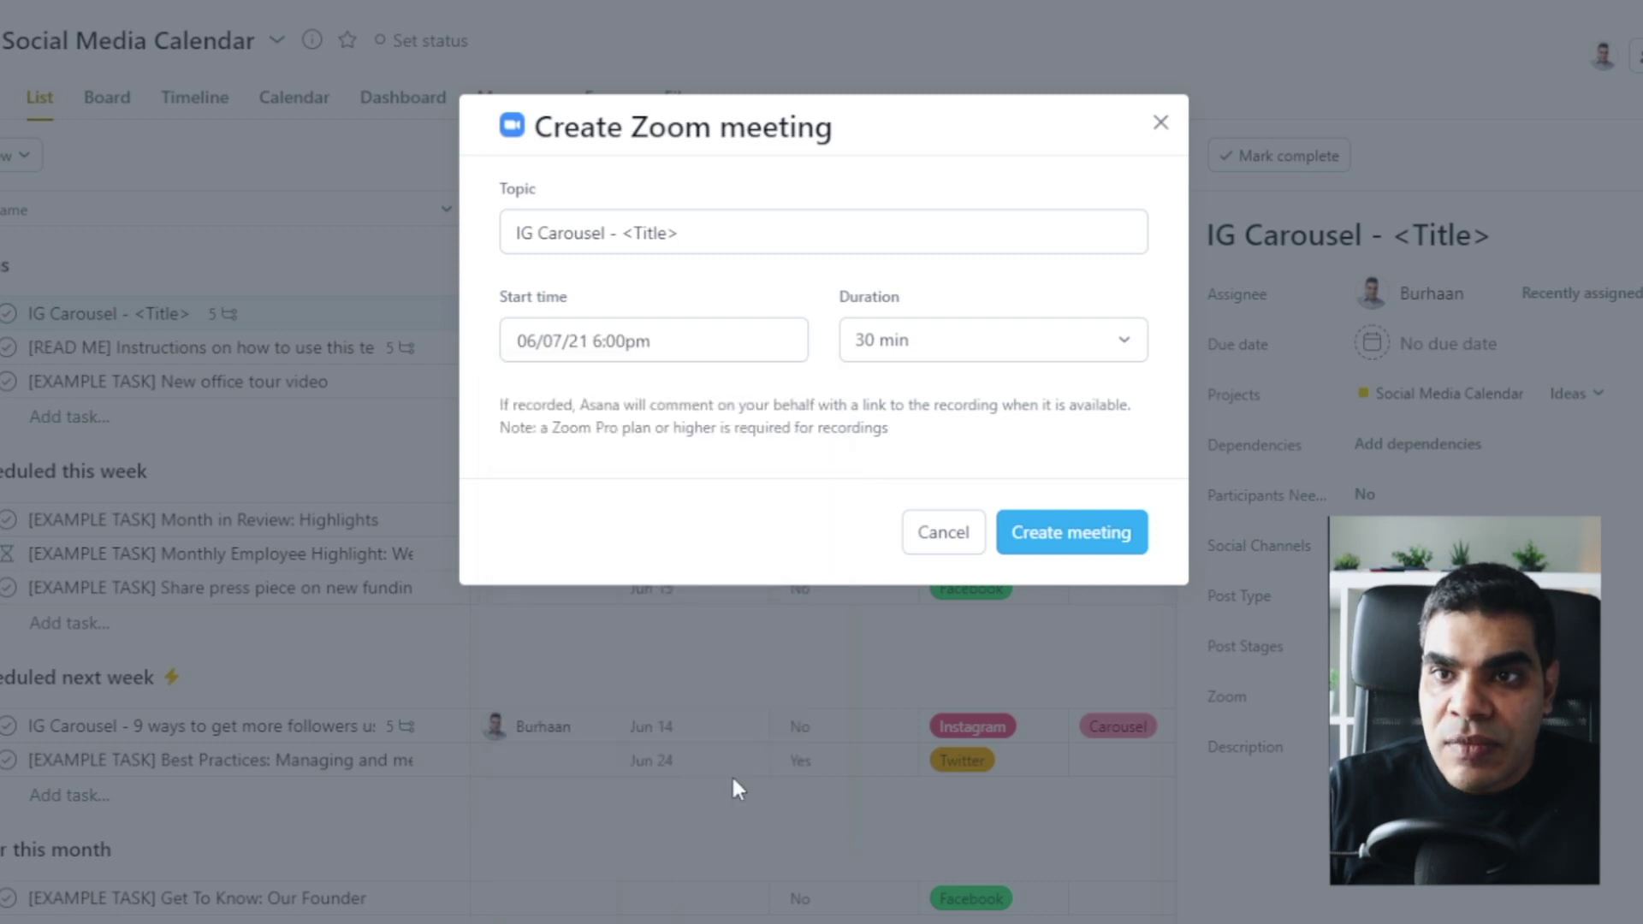
Set the Zoom meeting's duration to 1 hr and create the meeting.
click(907, 341)
click(915, 476)
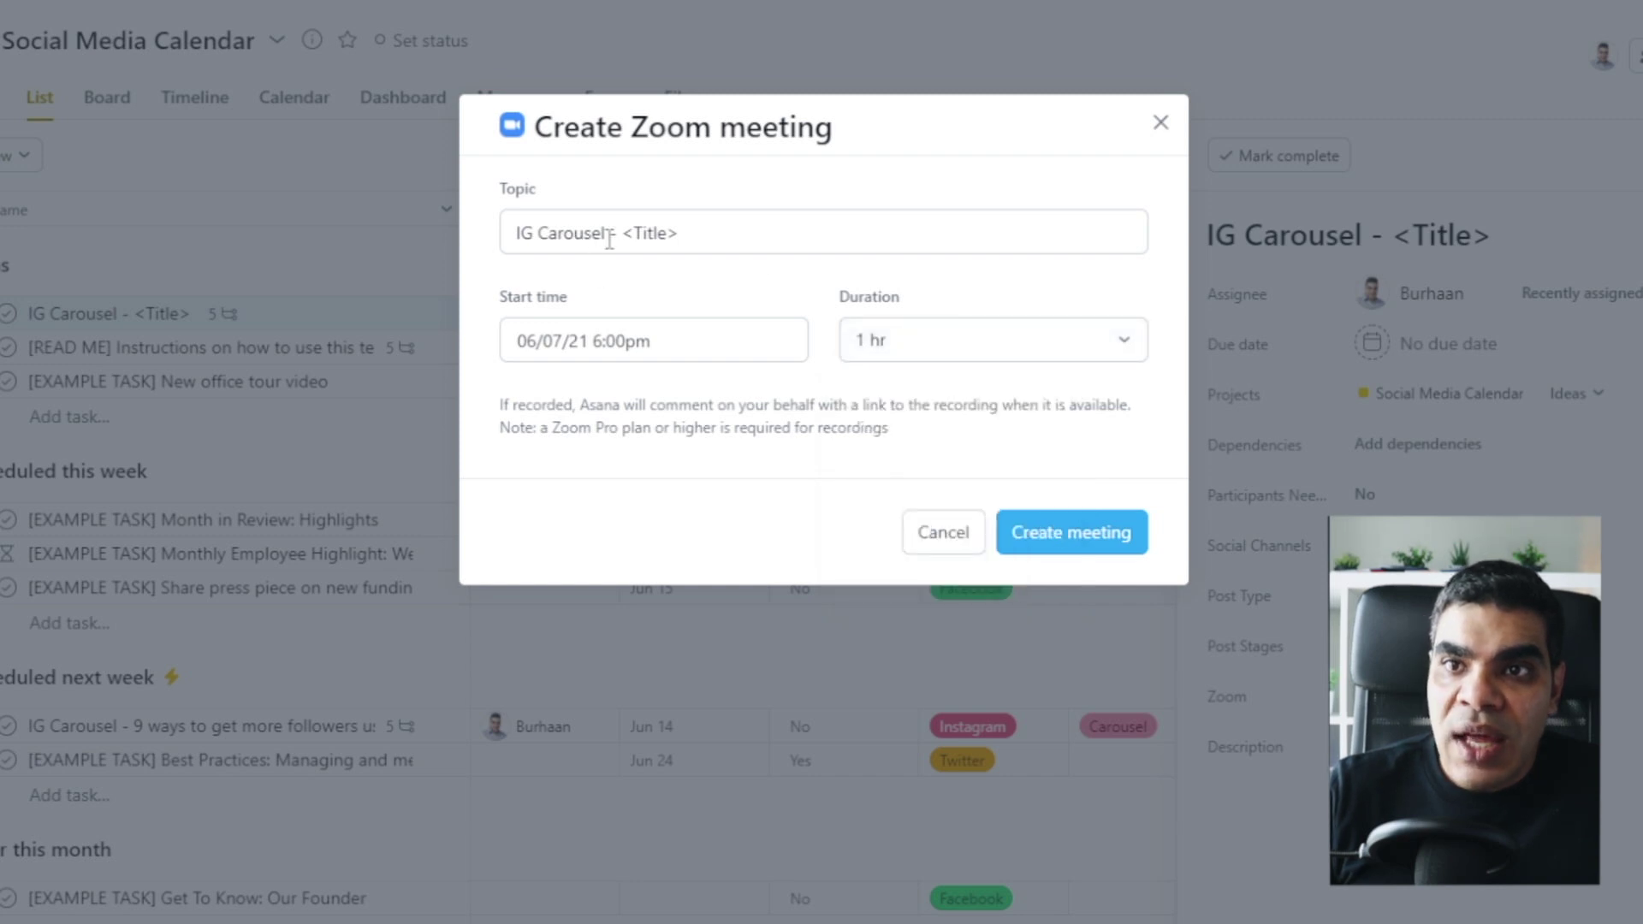
click(1097, 536)
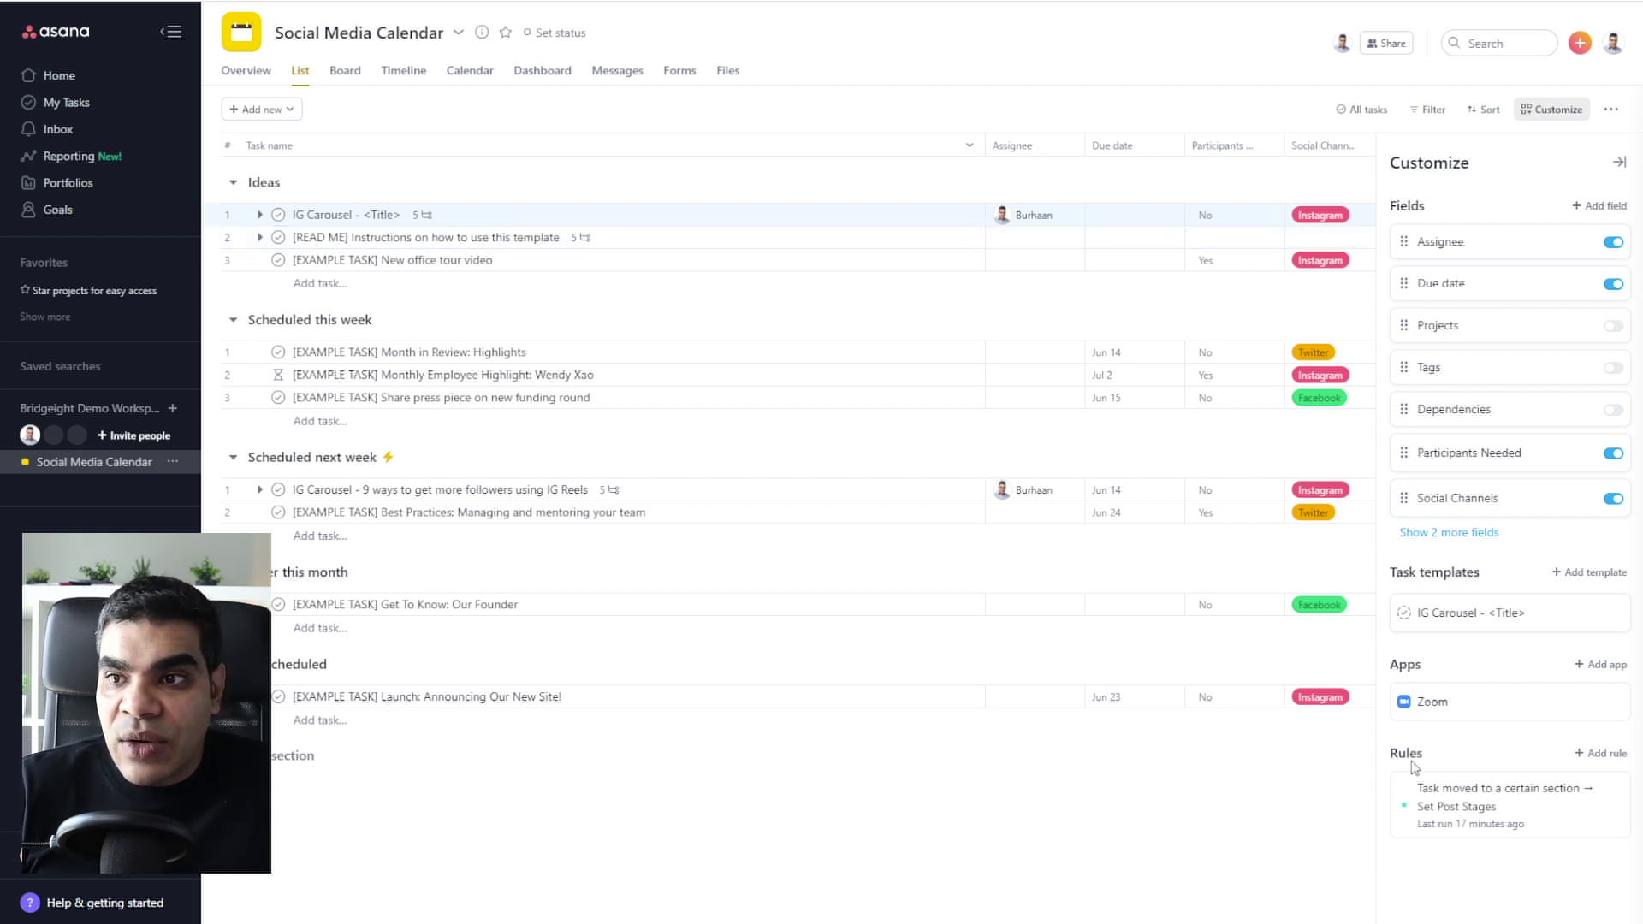
Review the project's Zoom app details and the help article's sections on meeting agendas, follow-up tasks, attachments and transcripts.
click(1487, 708)
drag(730, 271, 847, 290)
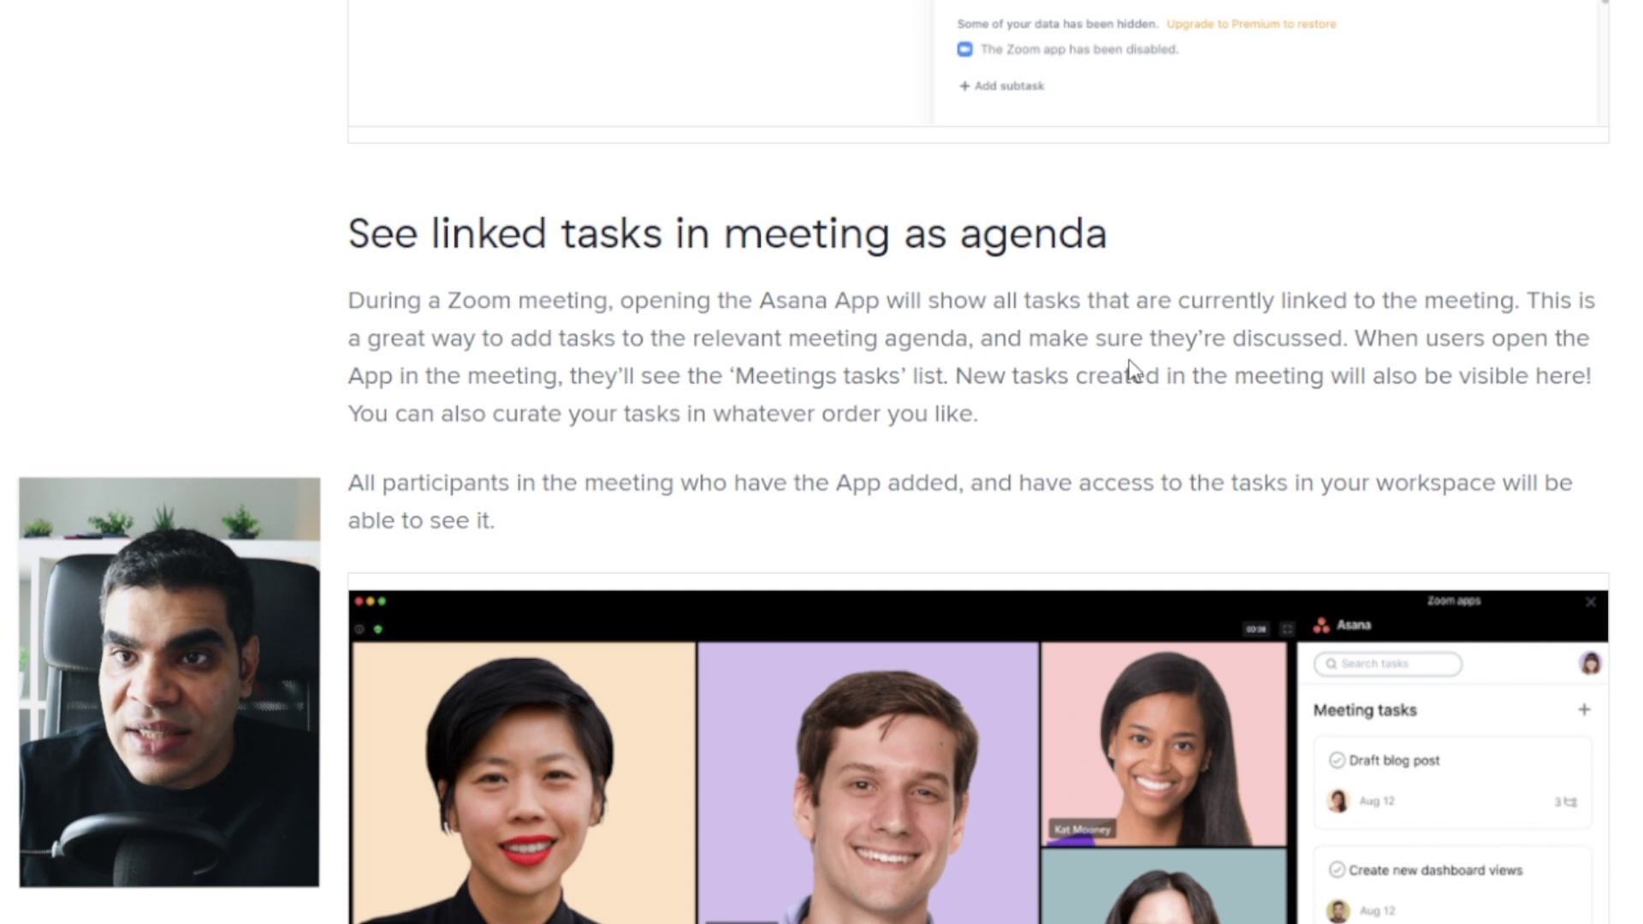
scroll(1128, 359, down, 2)
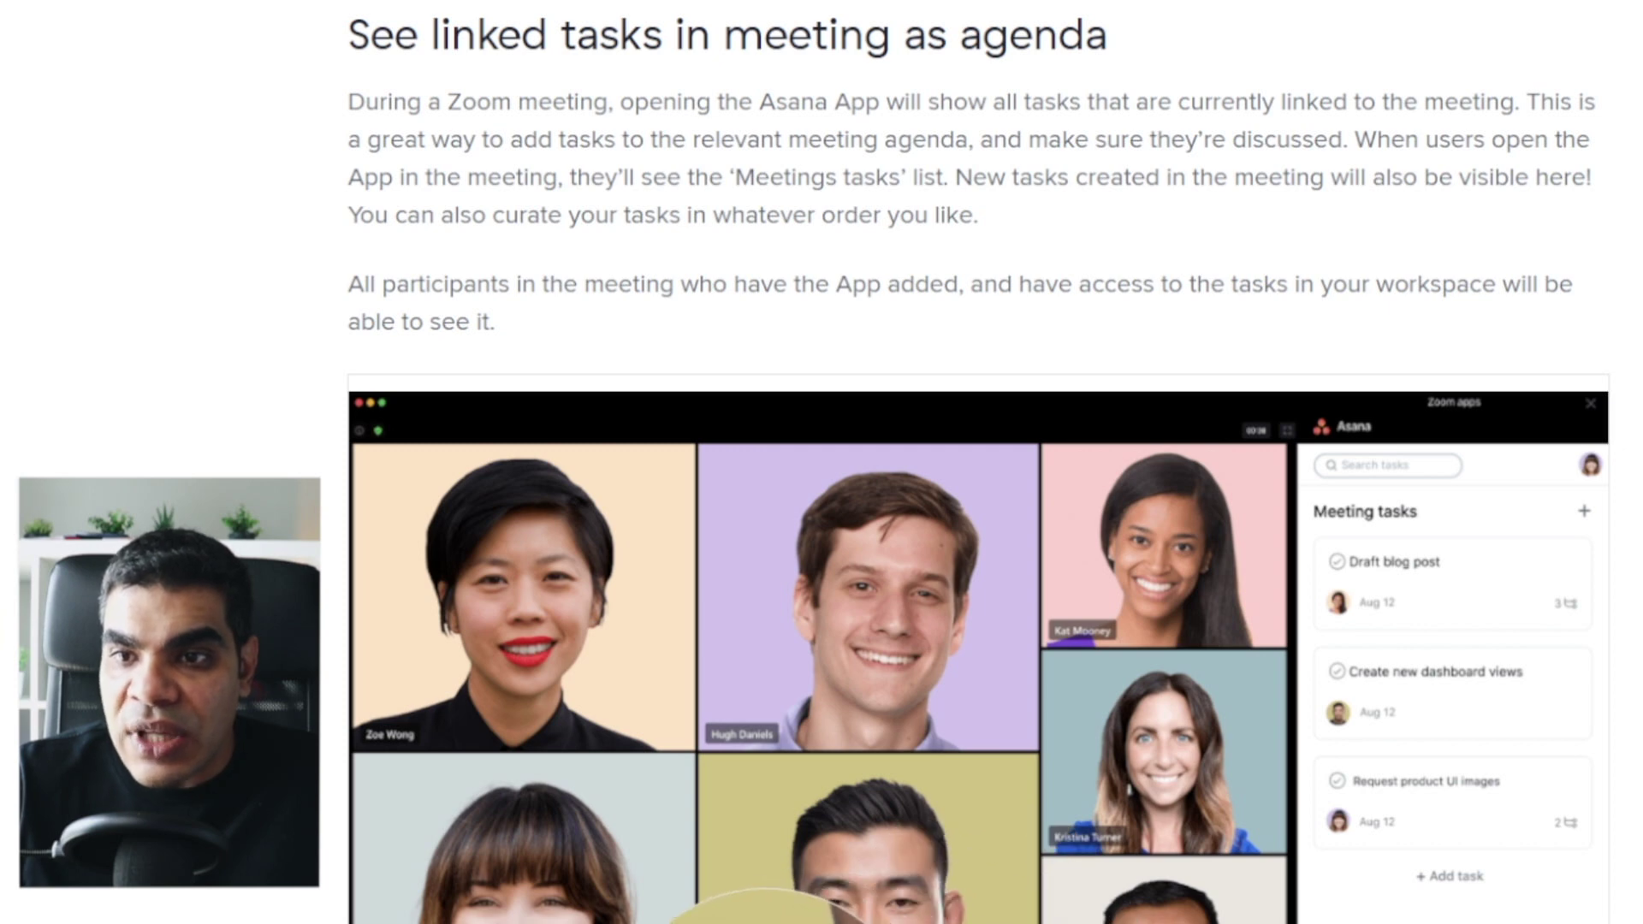
scroll(978, 462, down, 9)
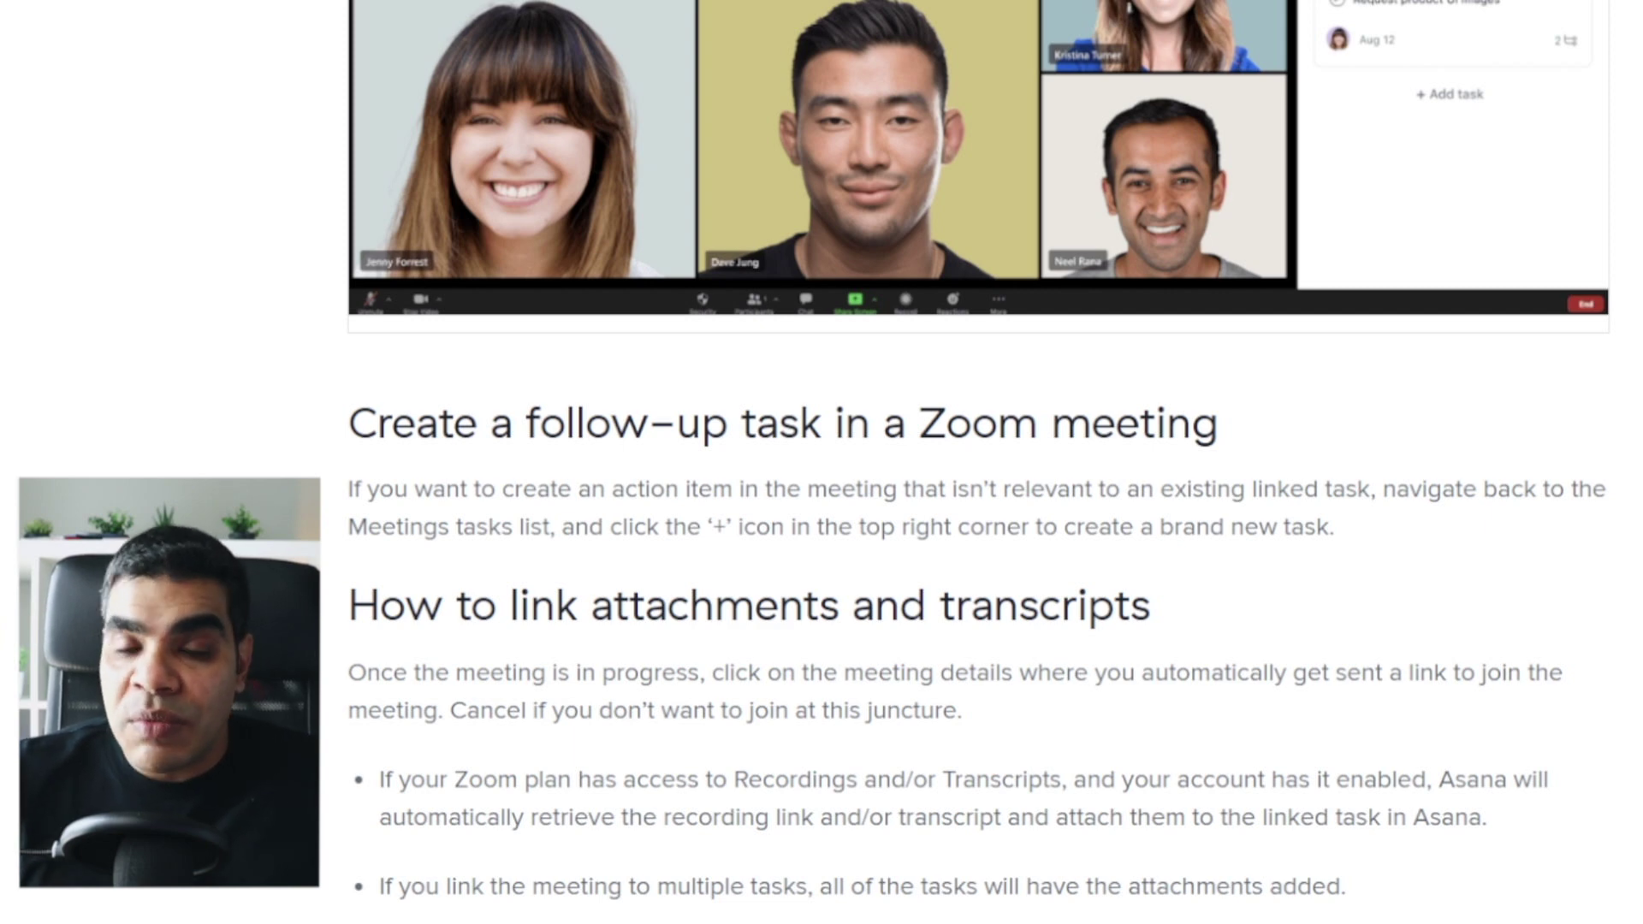
scroll(978, 462, up, 5)
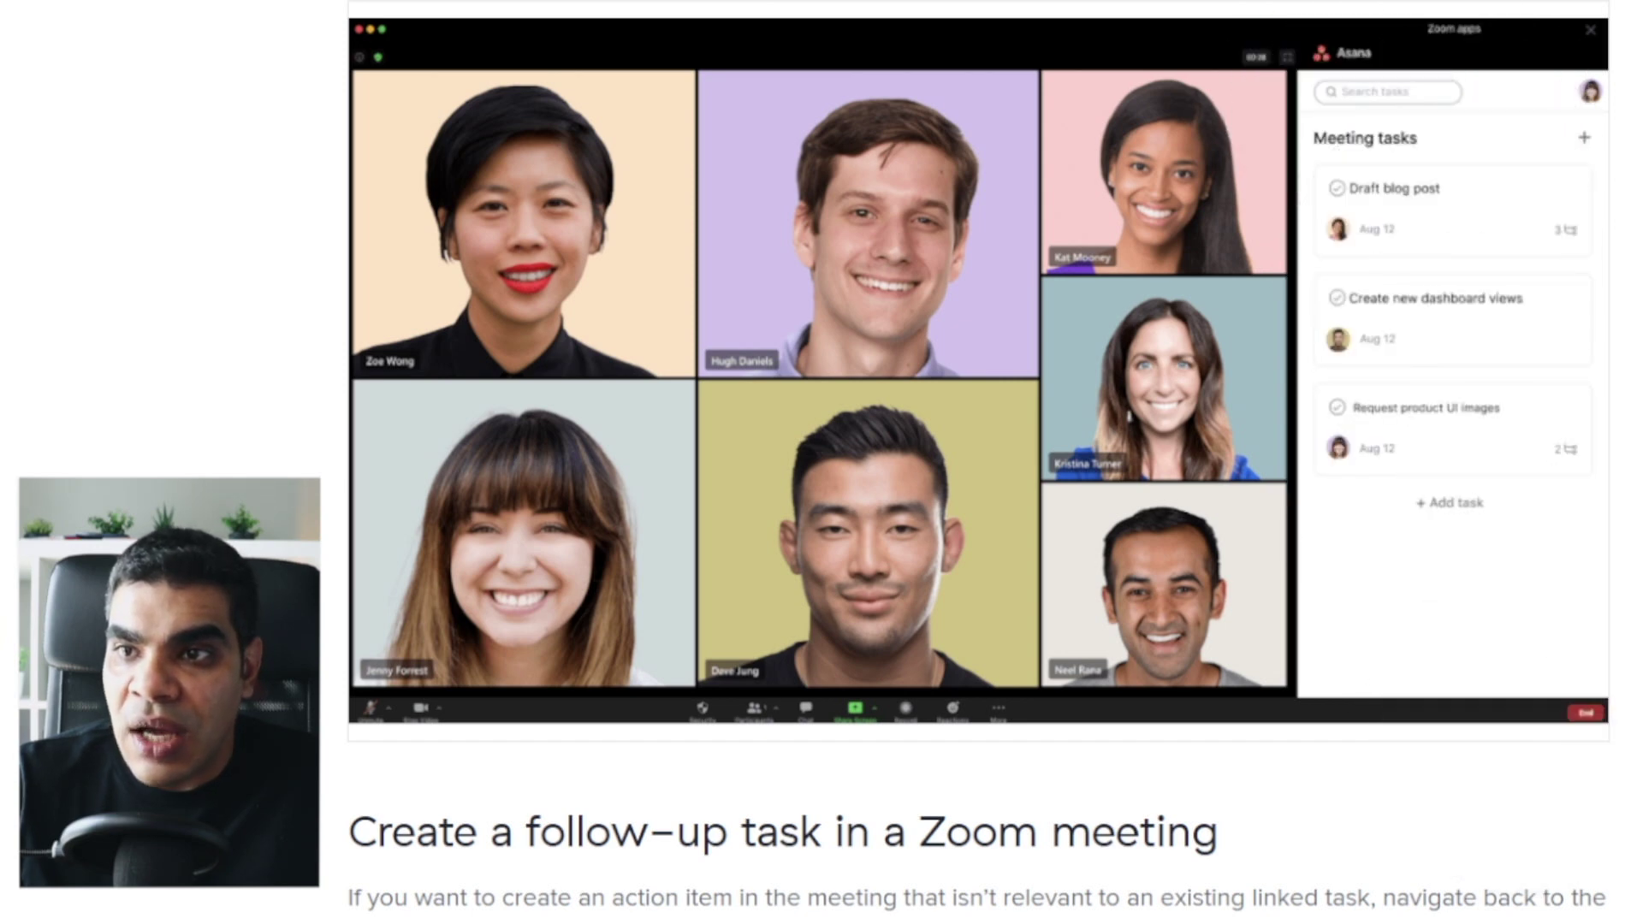
scroll(978, 462, down, 5)
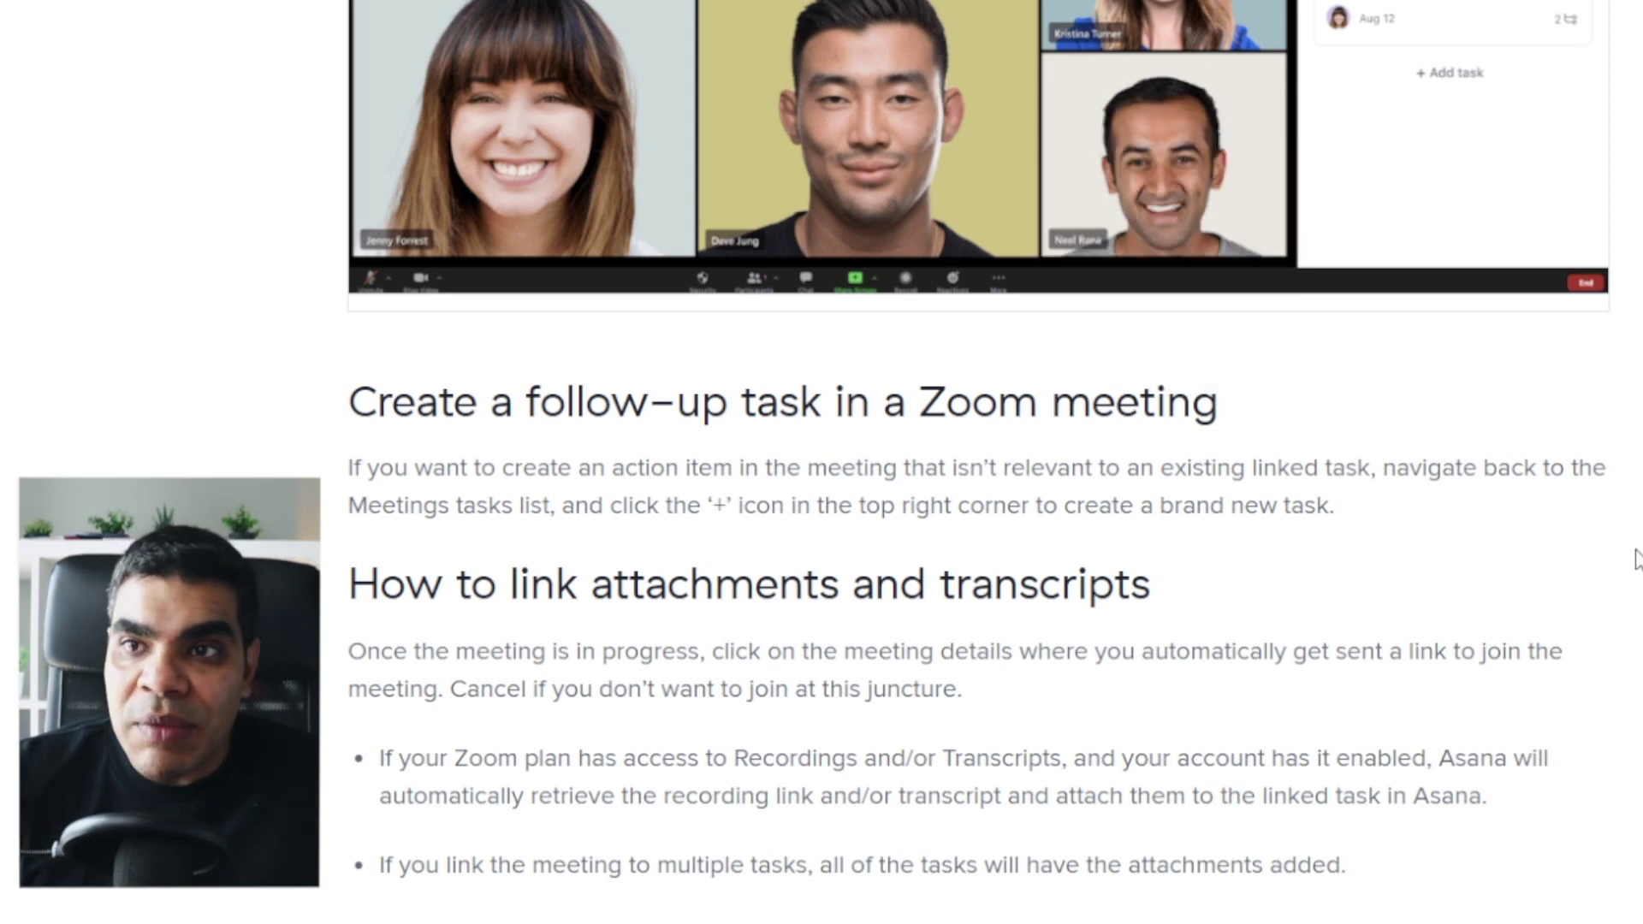
scroll(1638, 560, down, 5)
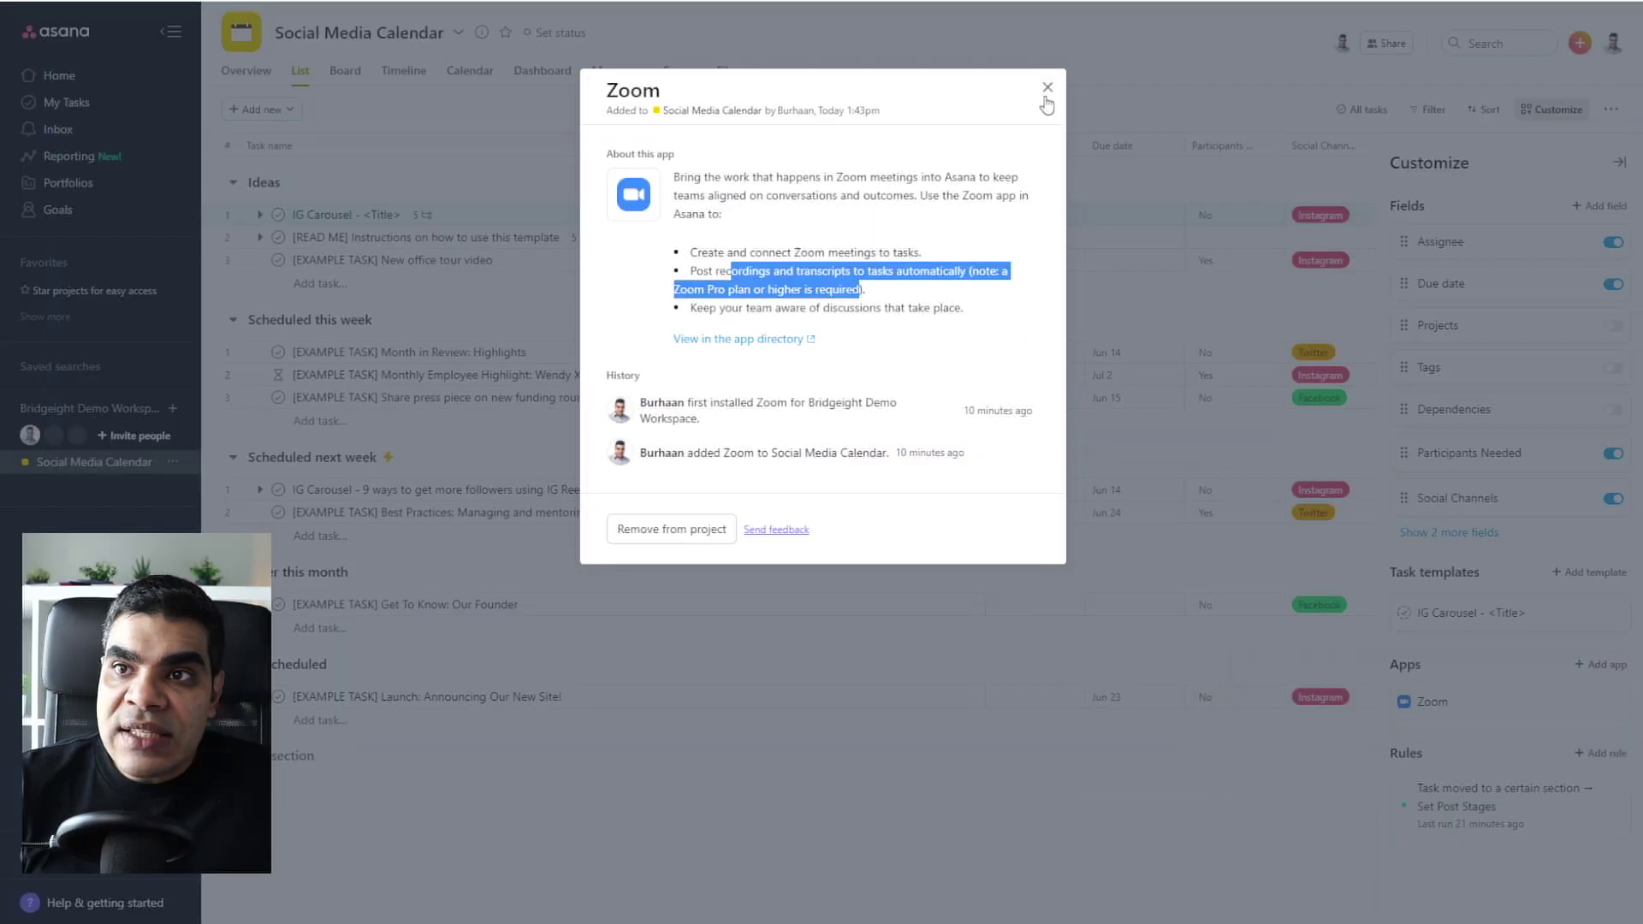
click(1046, 96)
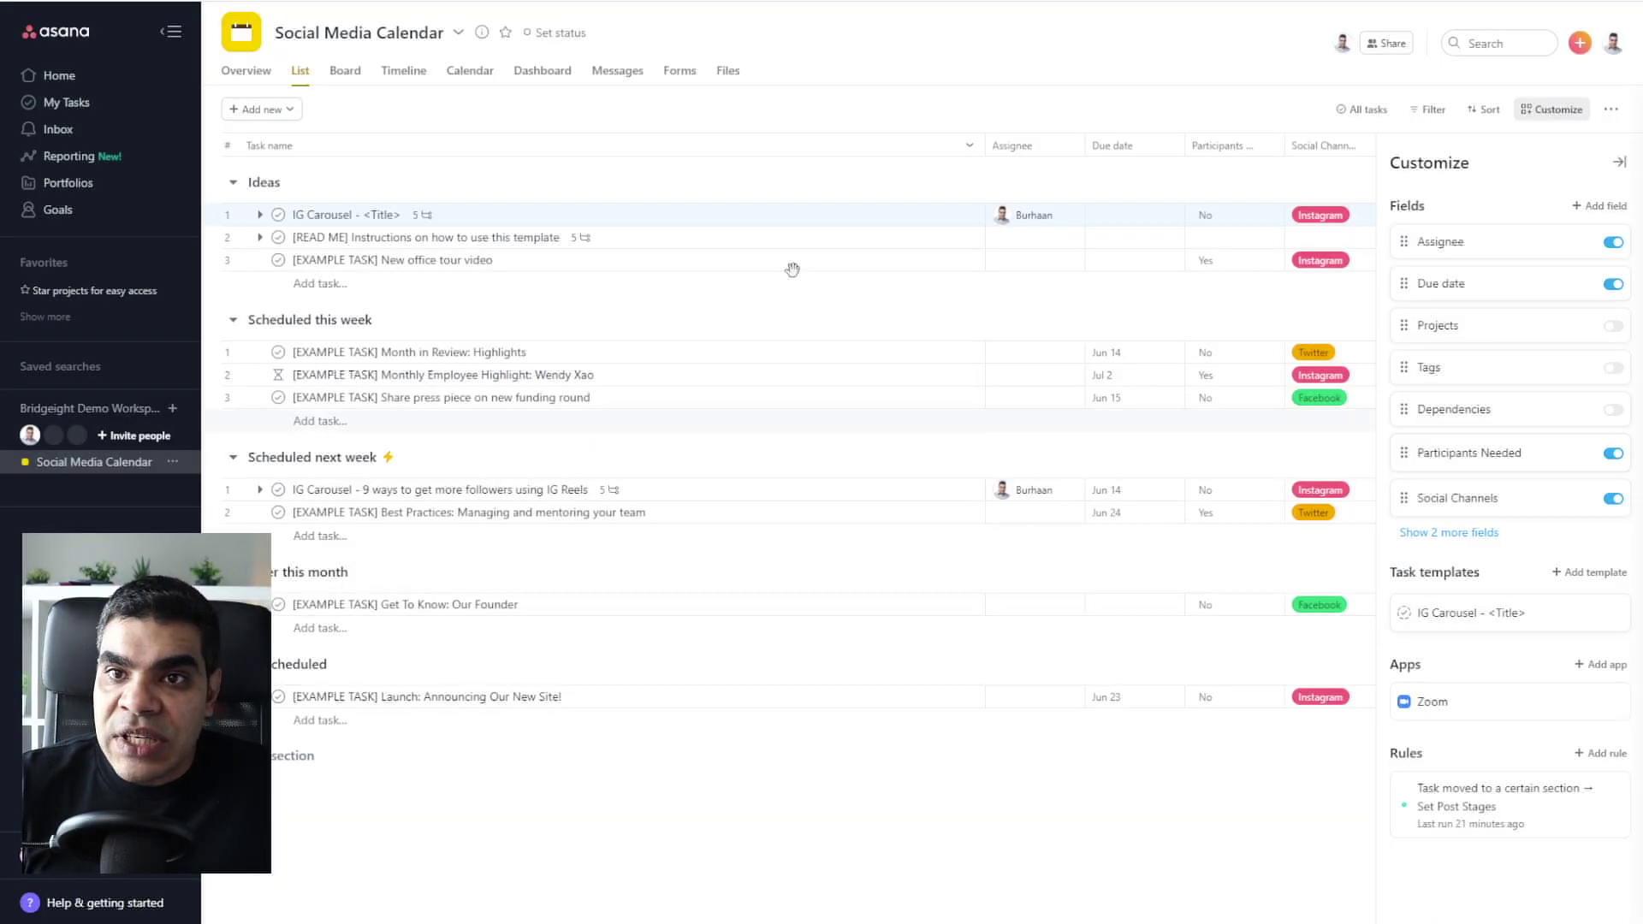
Open the "IG Carousel - <Title>" task in the Ideas section to examine its linked Zoom meeting.
click(950, 213)
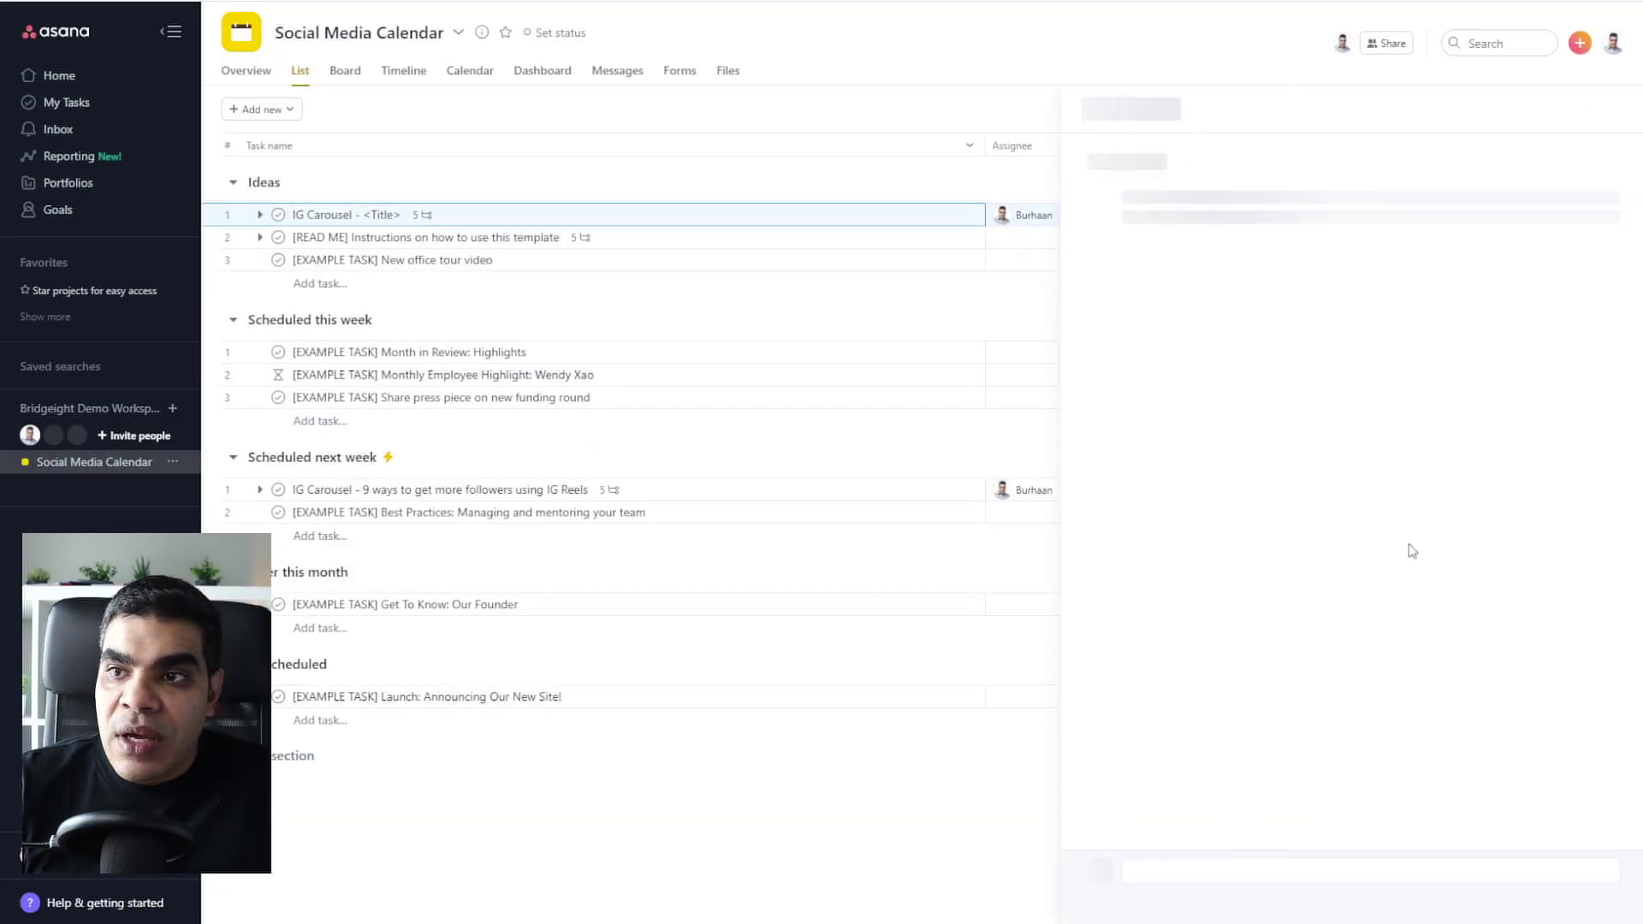
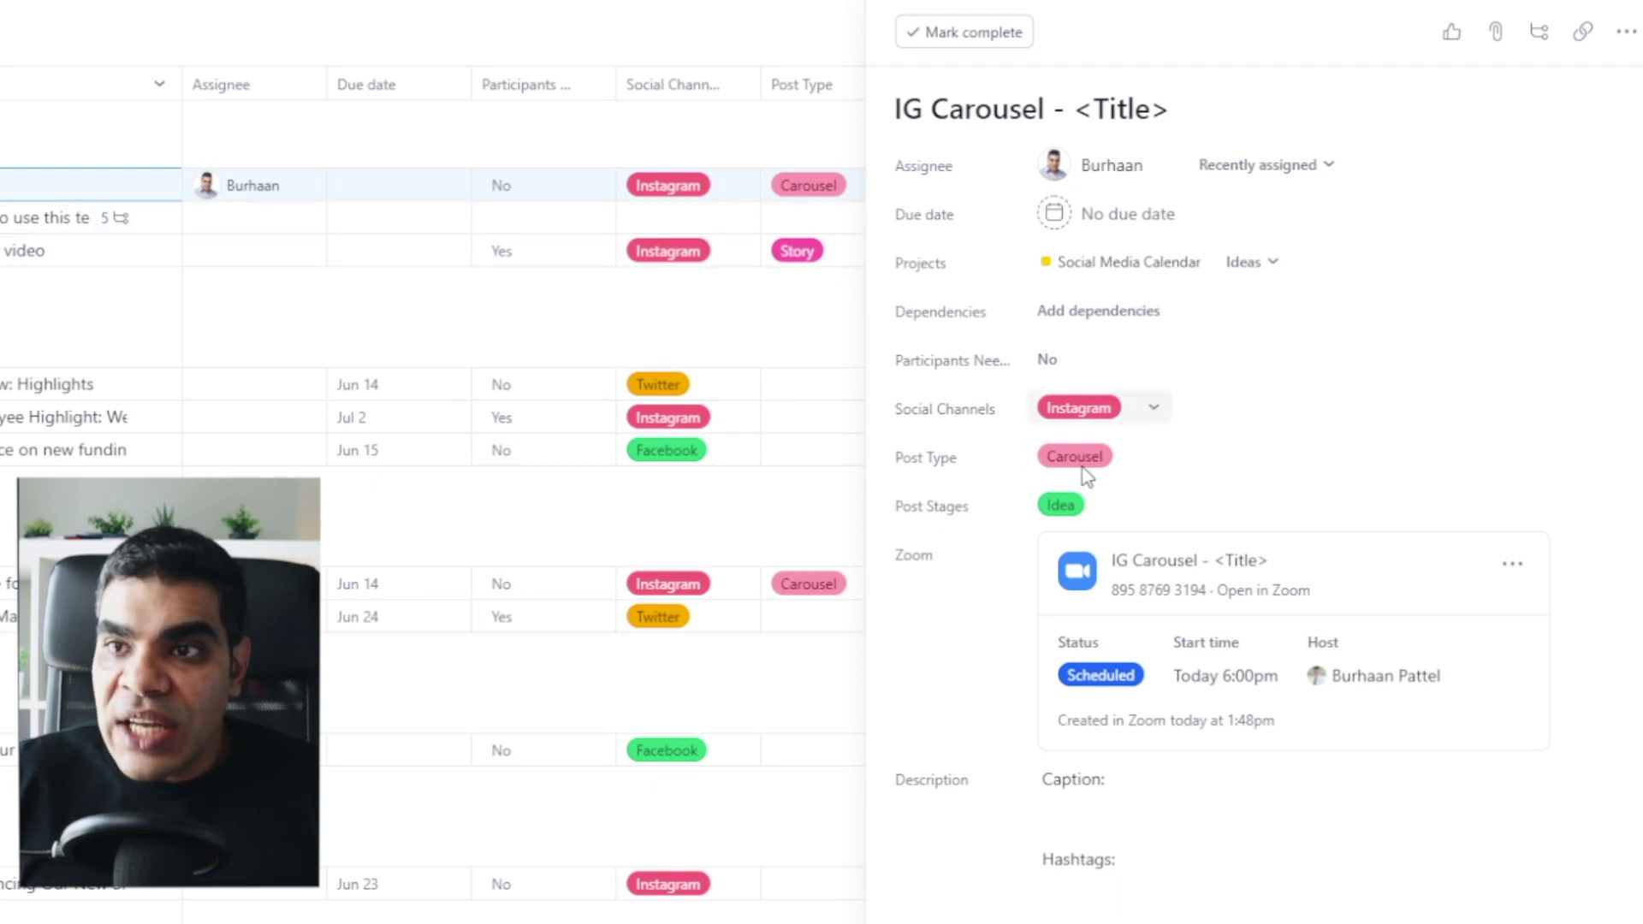
Set the IG Carousel task's Post Stages field to Editing.
click(1099, 505)
scroll(1103, 747, down, 1)
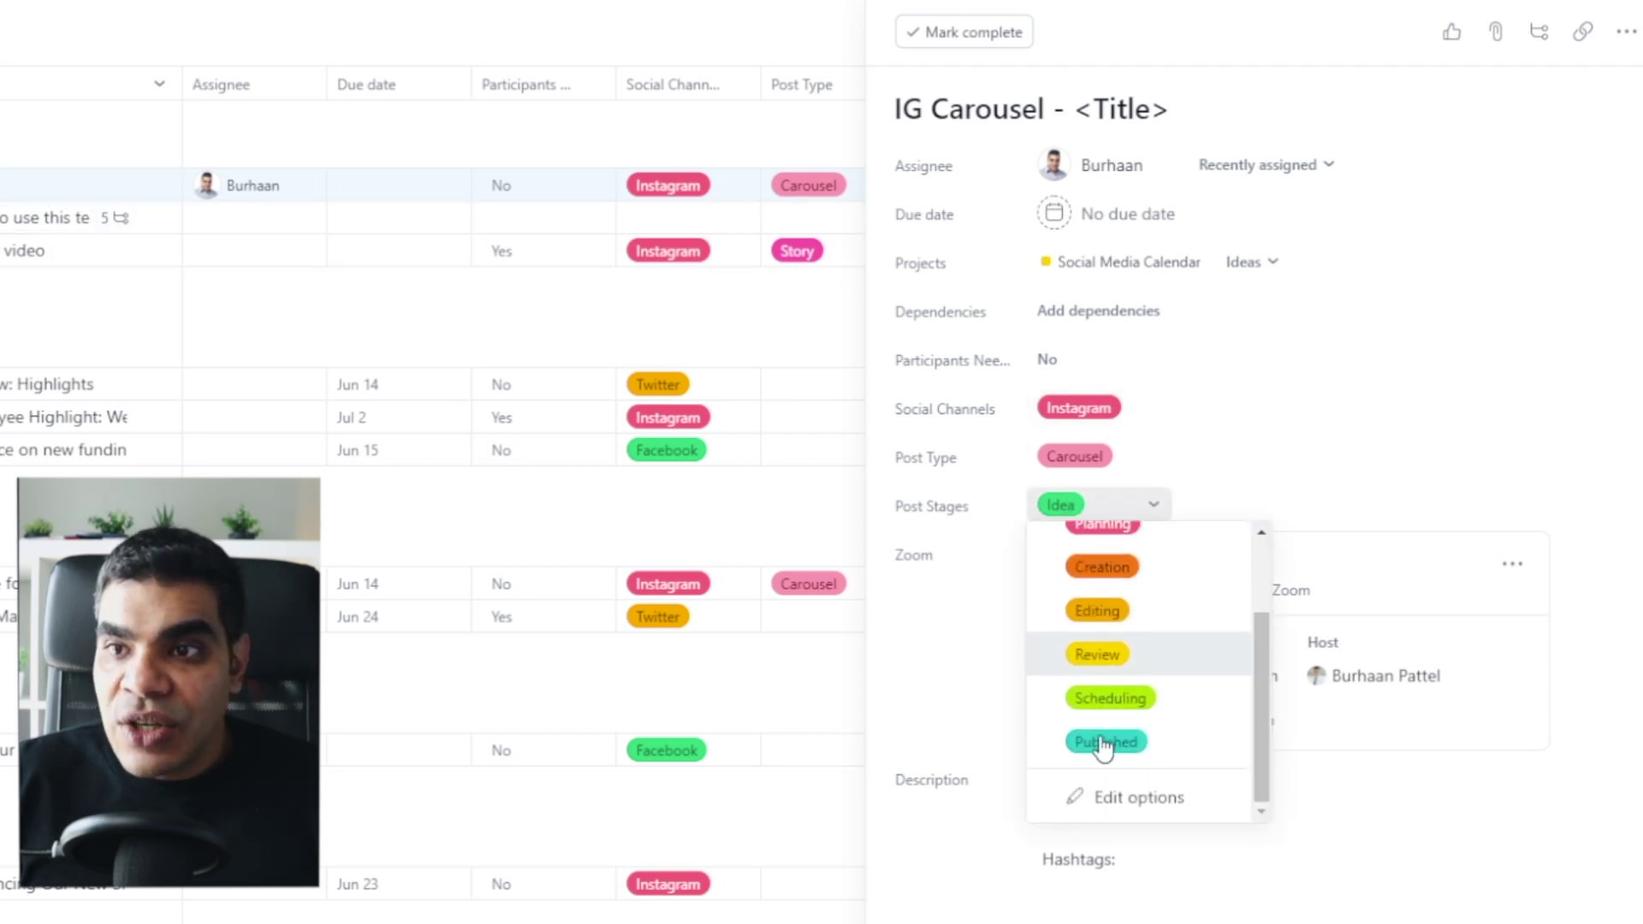
click(1100, 611)
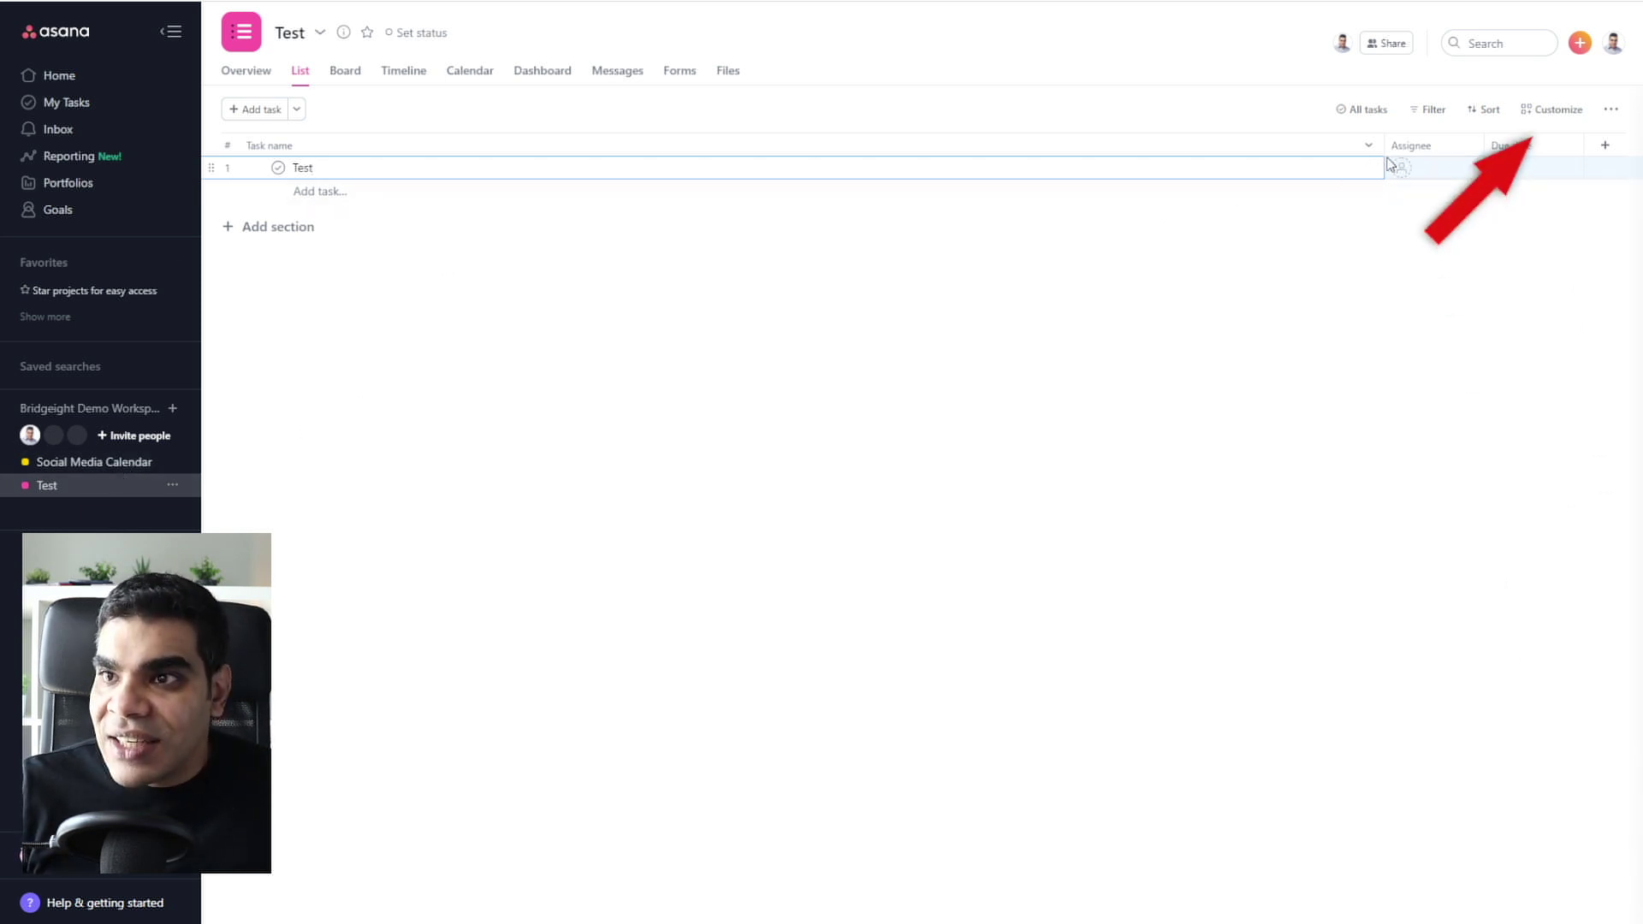
Add the Zoom app to the Test project and return to its task list.
click(1540, 109)
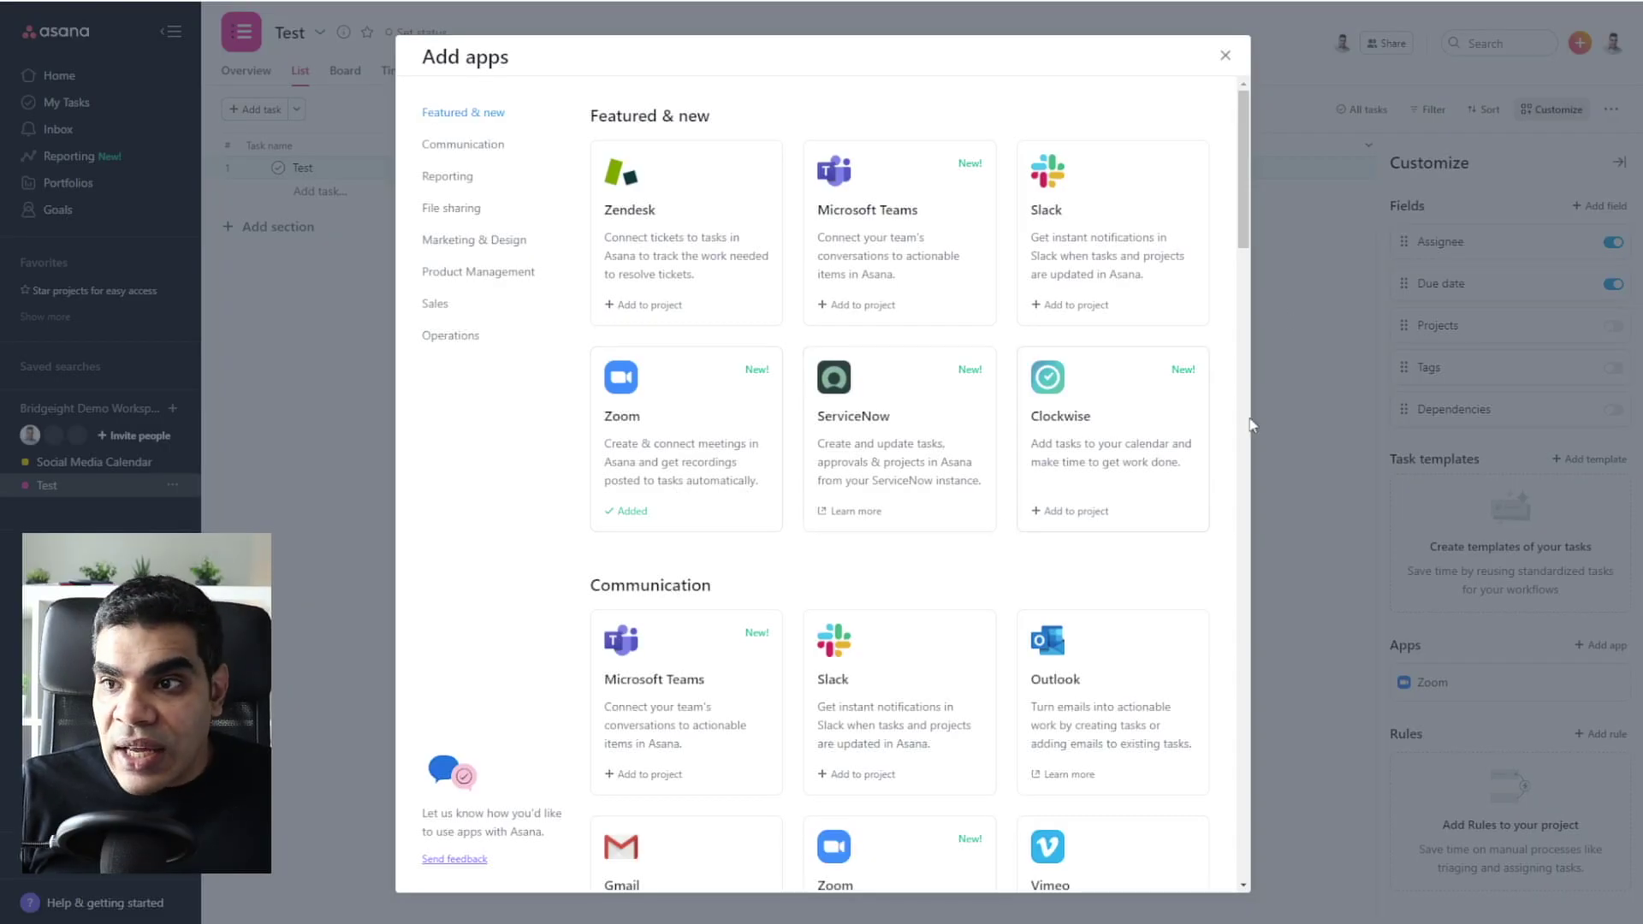
click(1225, 56)
click(1042, 381)
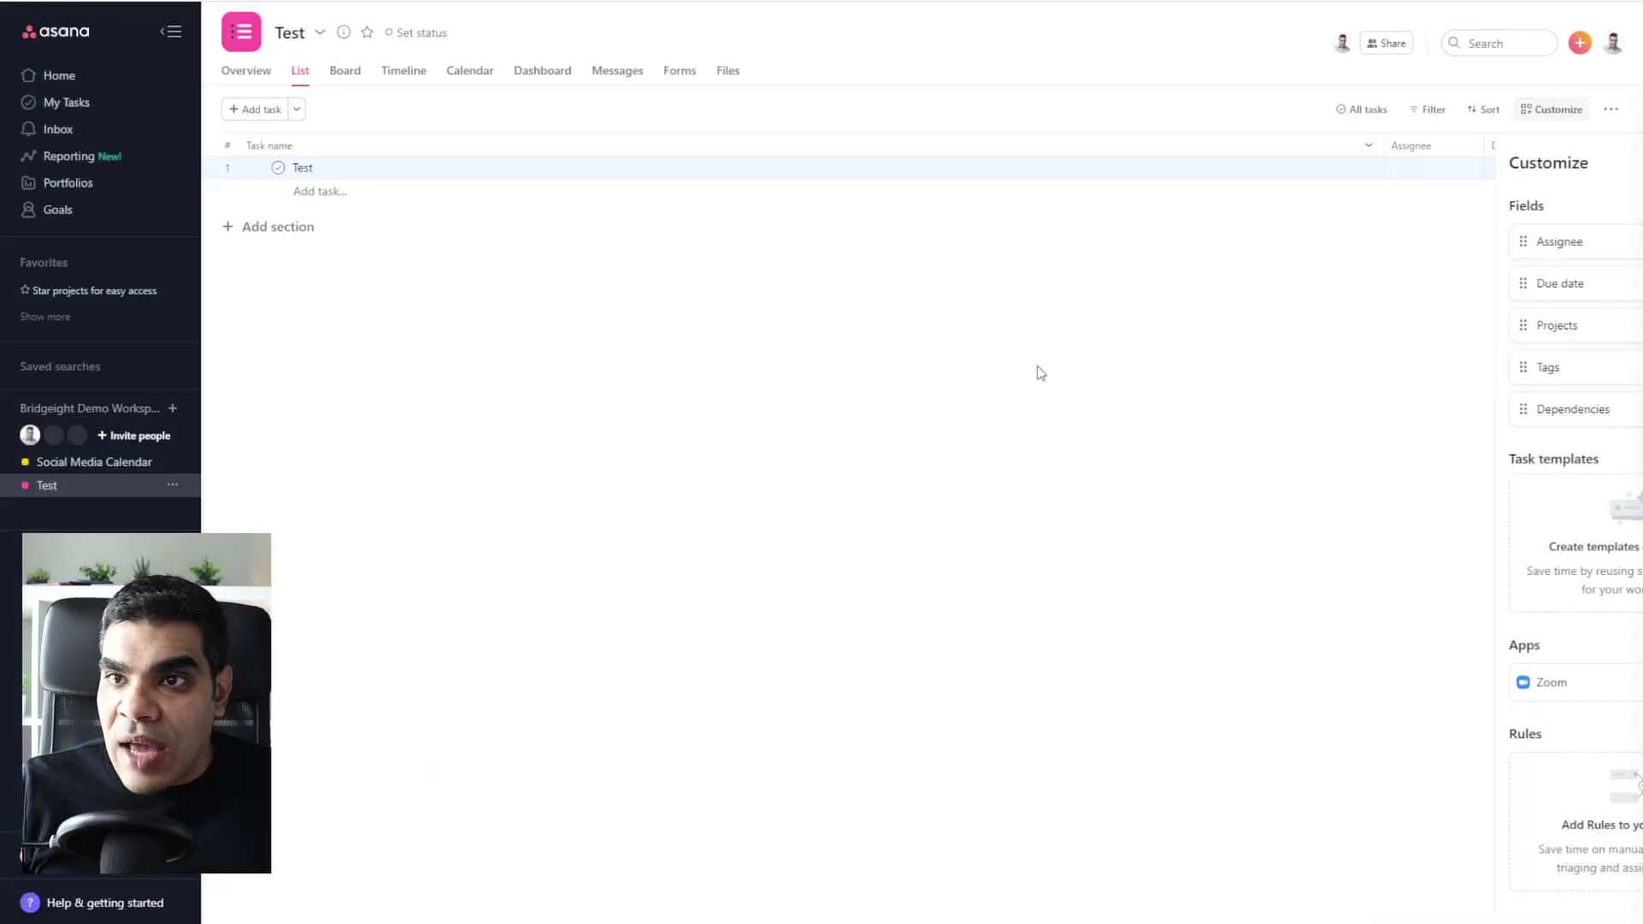
Open the Test task and check which options its Zoom field offers for adding a meeting.
click(1357, 169)
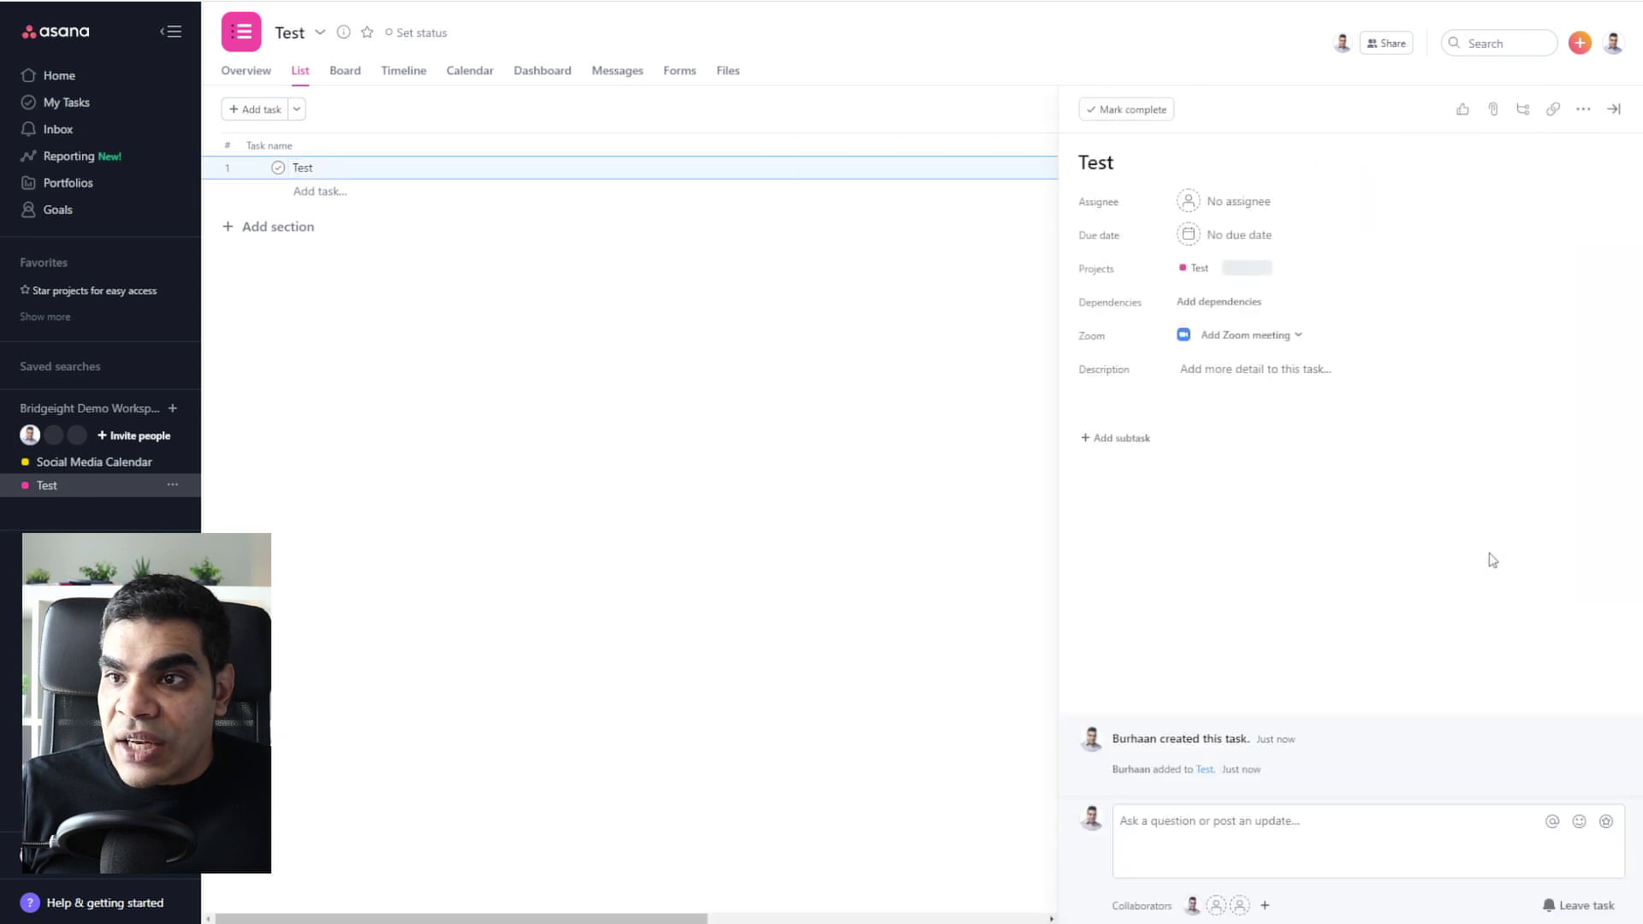
click(1292, 337)
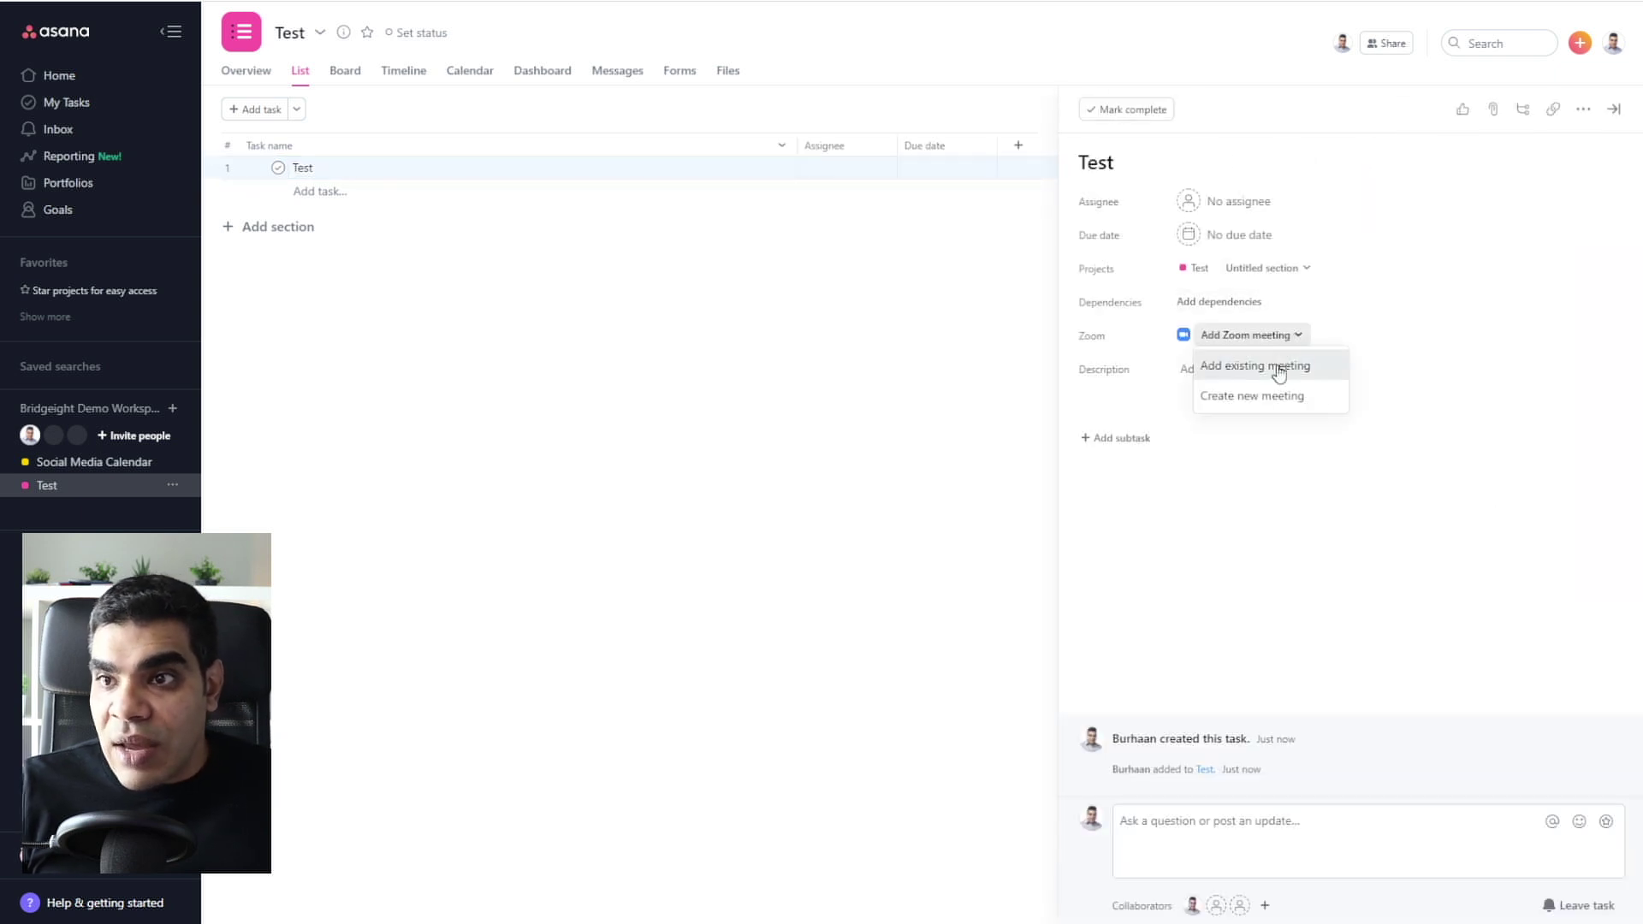
click(1331, 531)
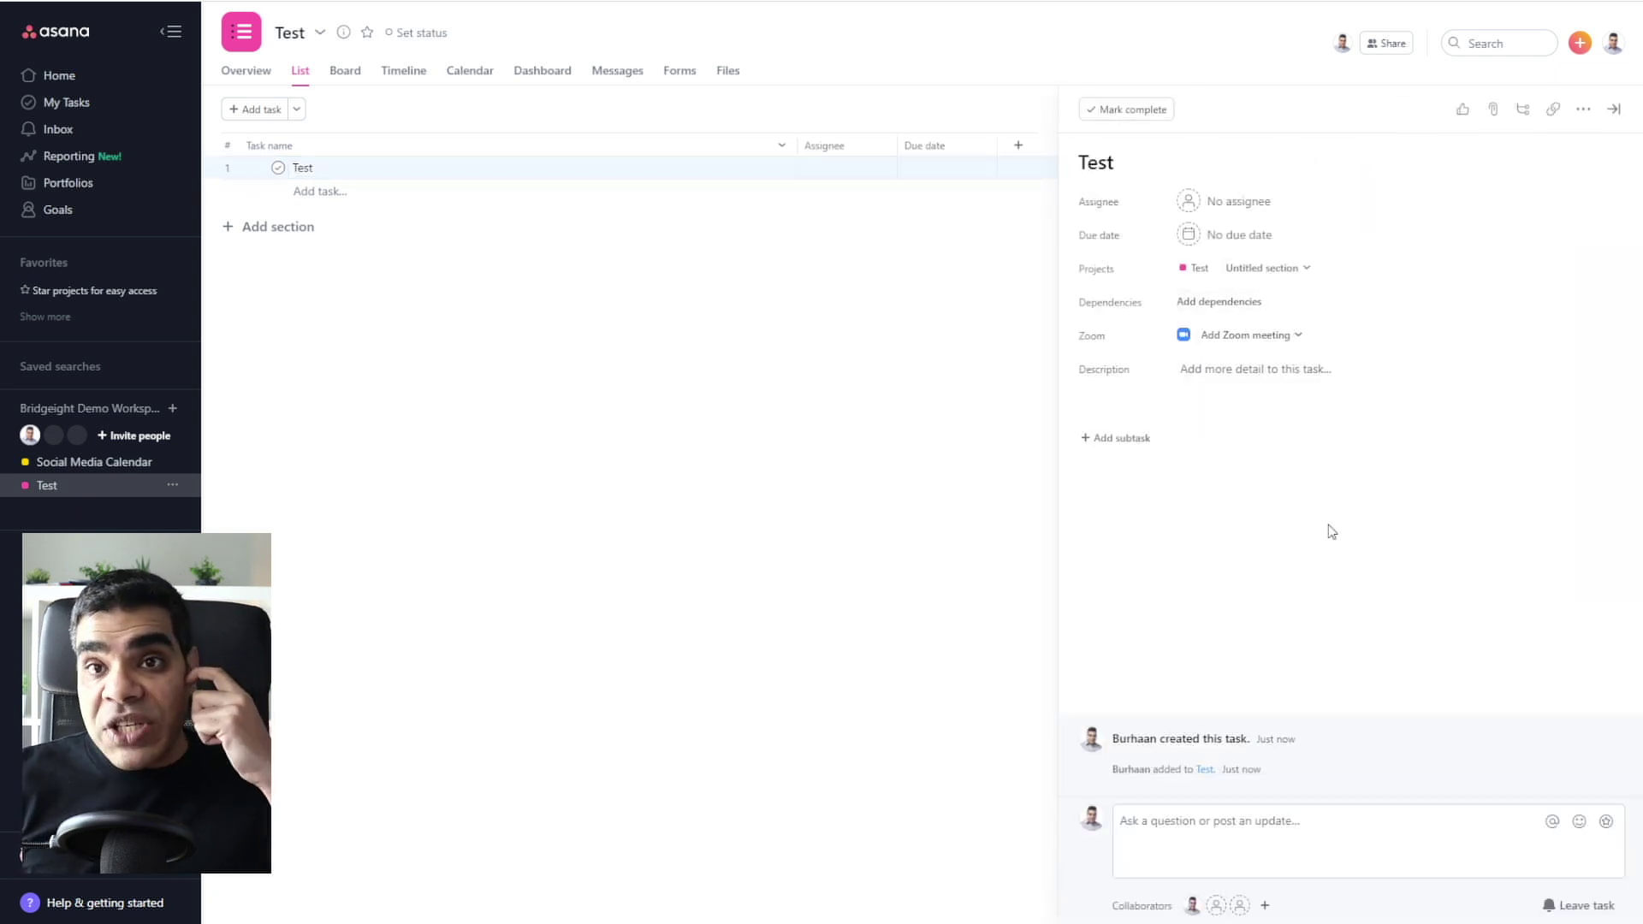